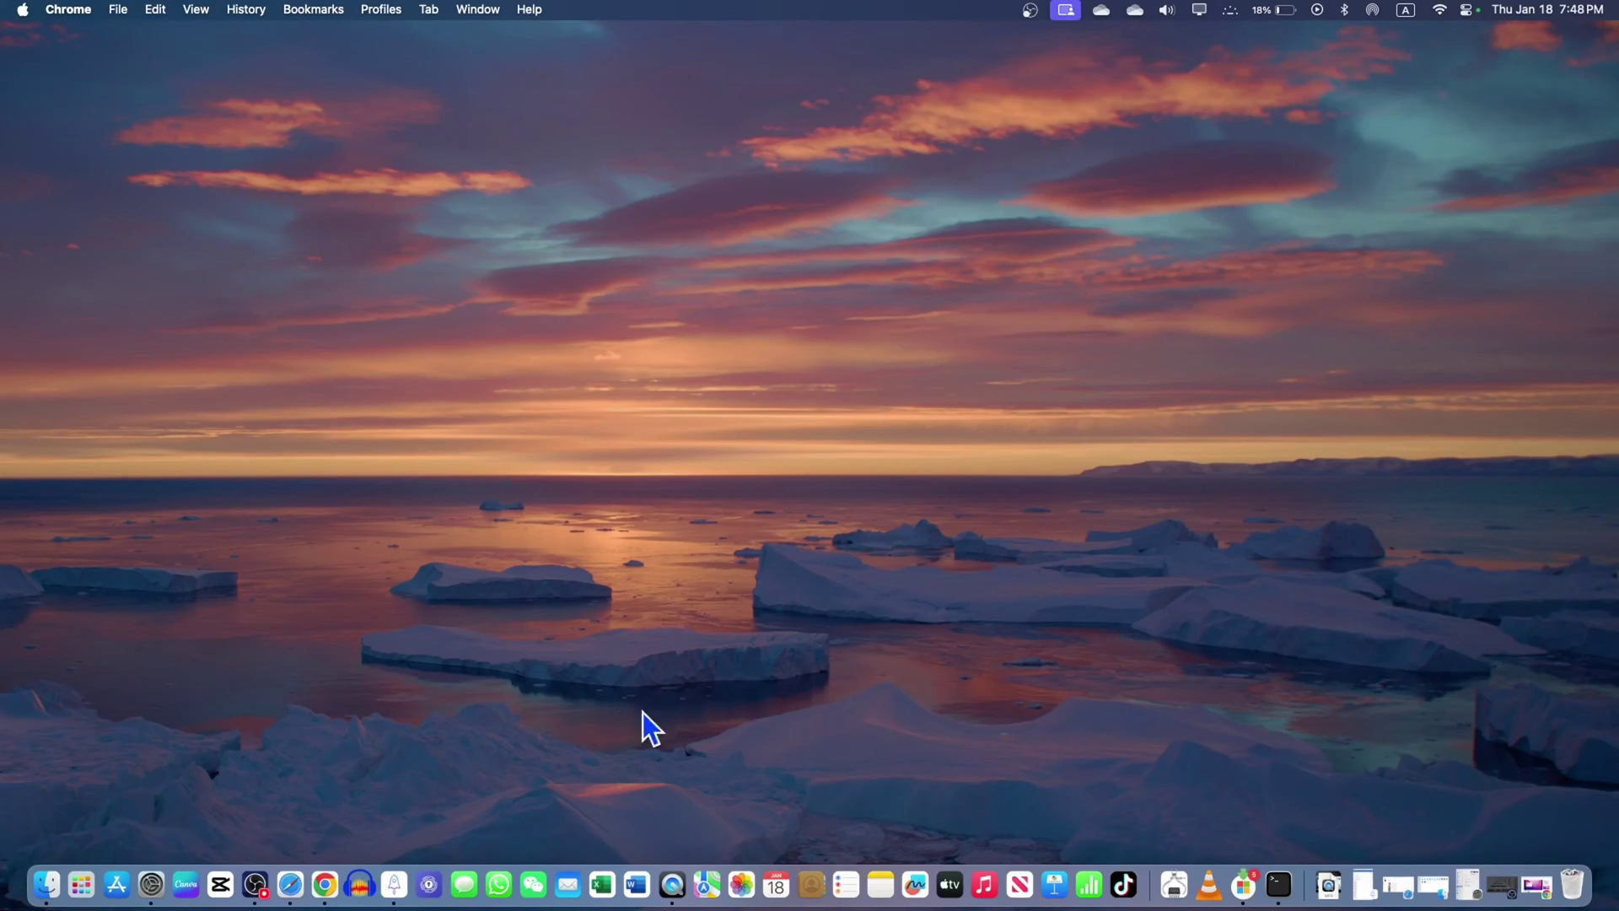
Launch QuickTime Player from the Dock and create a new movie recording window.
{"action": "right_click", "coordinate": [670, 885]}
{"action": "left_click", "coordinate": [702, 805]}
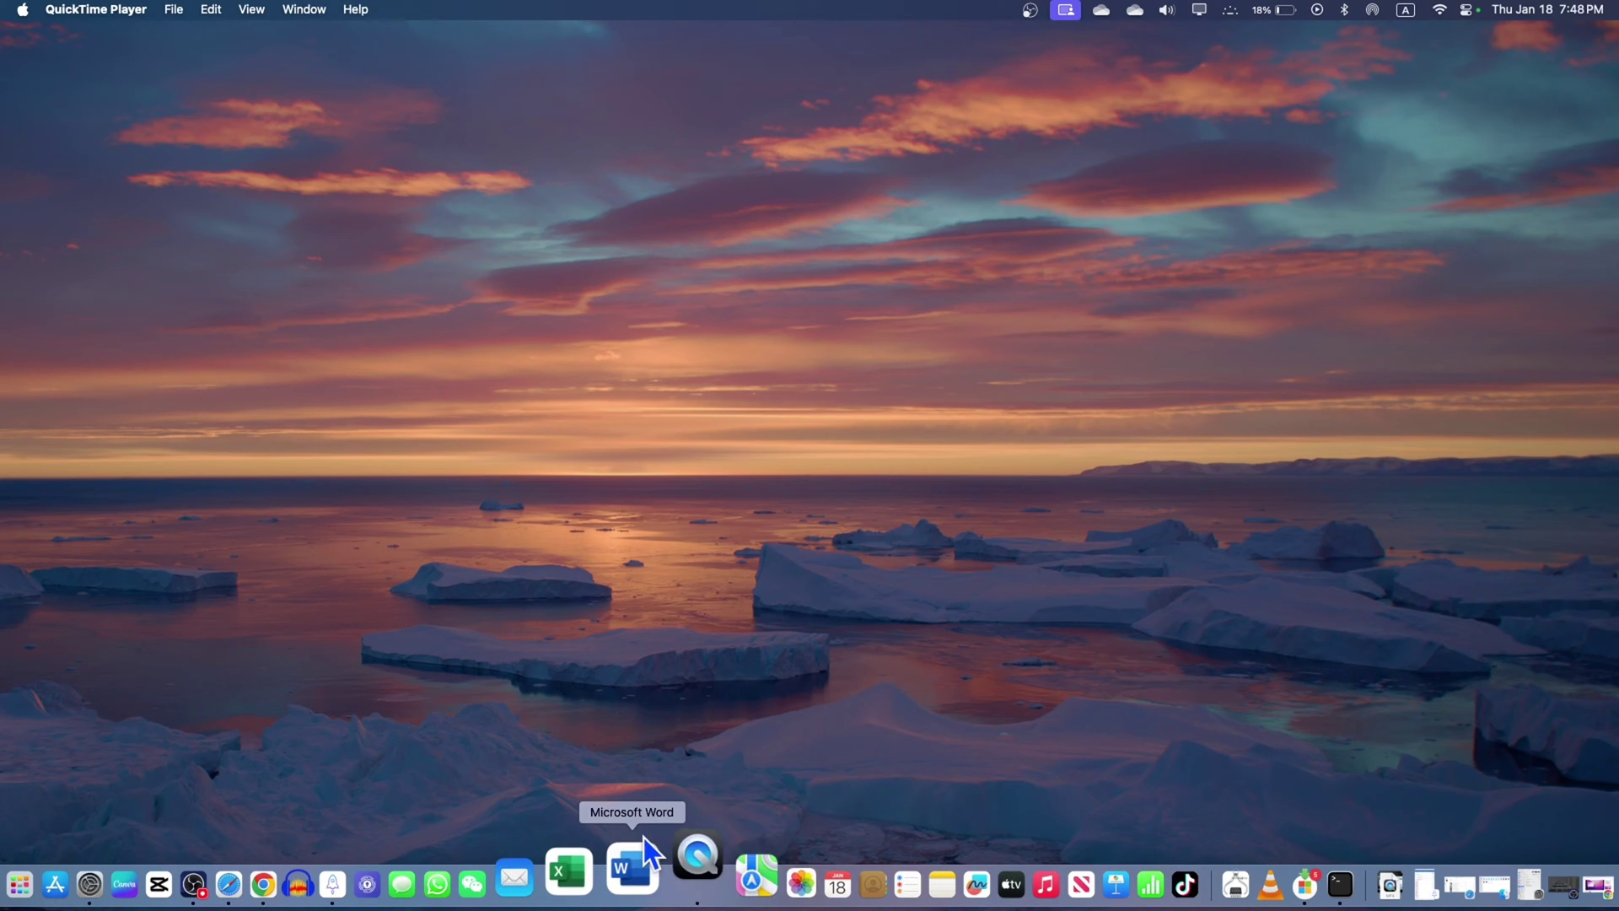
{"action": "left_click", "coordinate": [174, 11]}
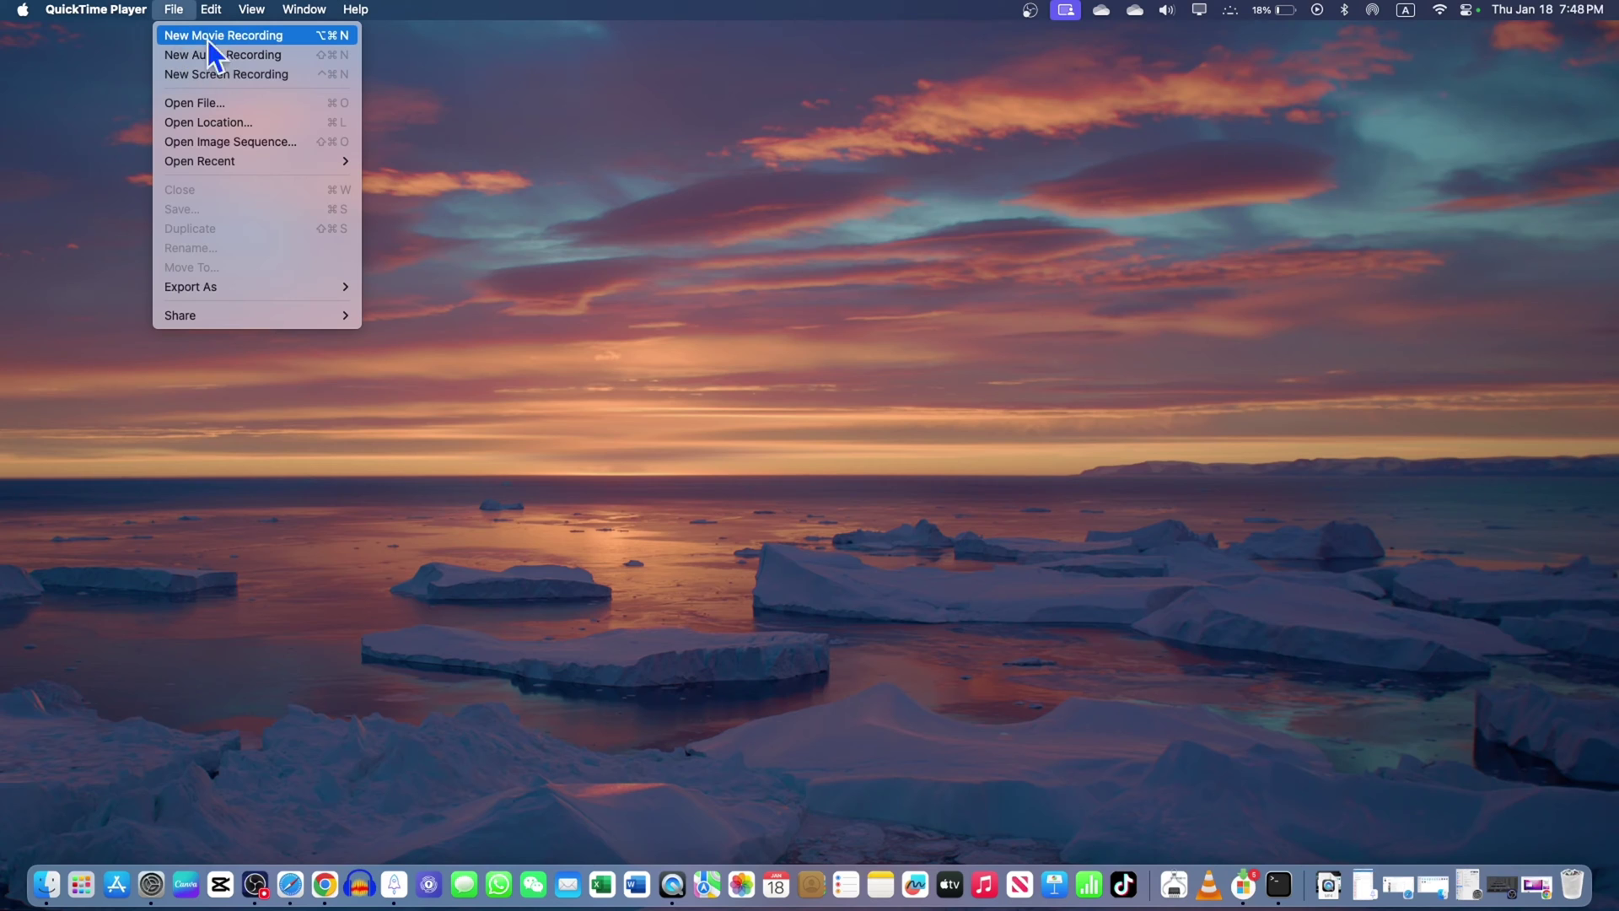
{"action": "left_click", "coordinate": [196, 42]}
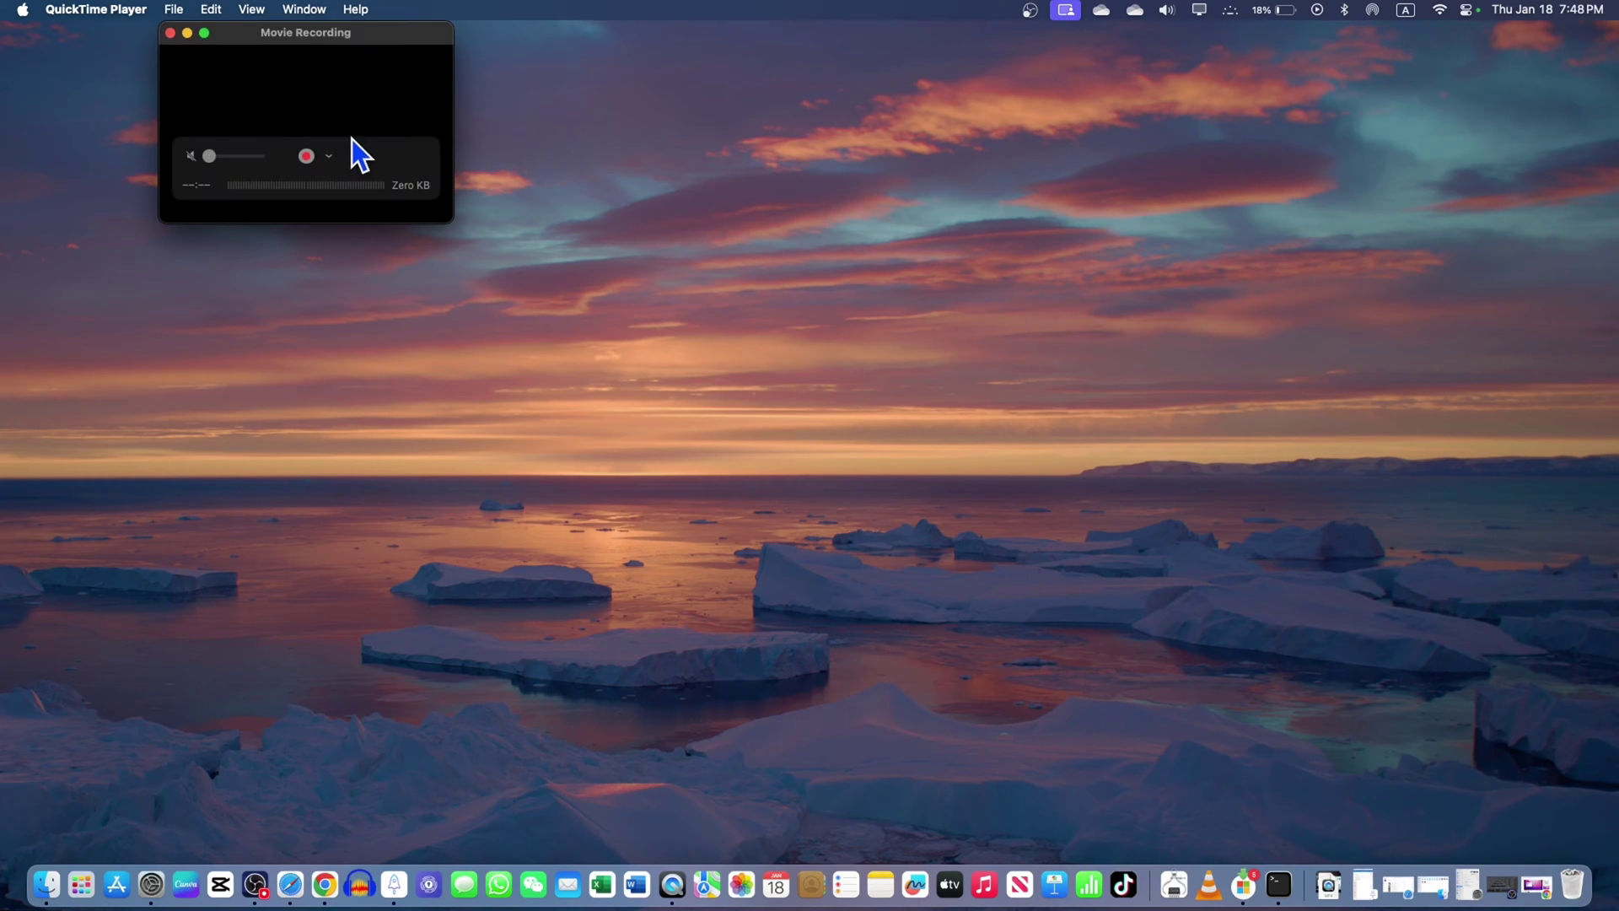
Centre the recording window and make the iPhone both the screen and speaker source.
{"action": "left_click_drag", "start_coordinate": [323, 47], "coordinate": [810, 133]}
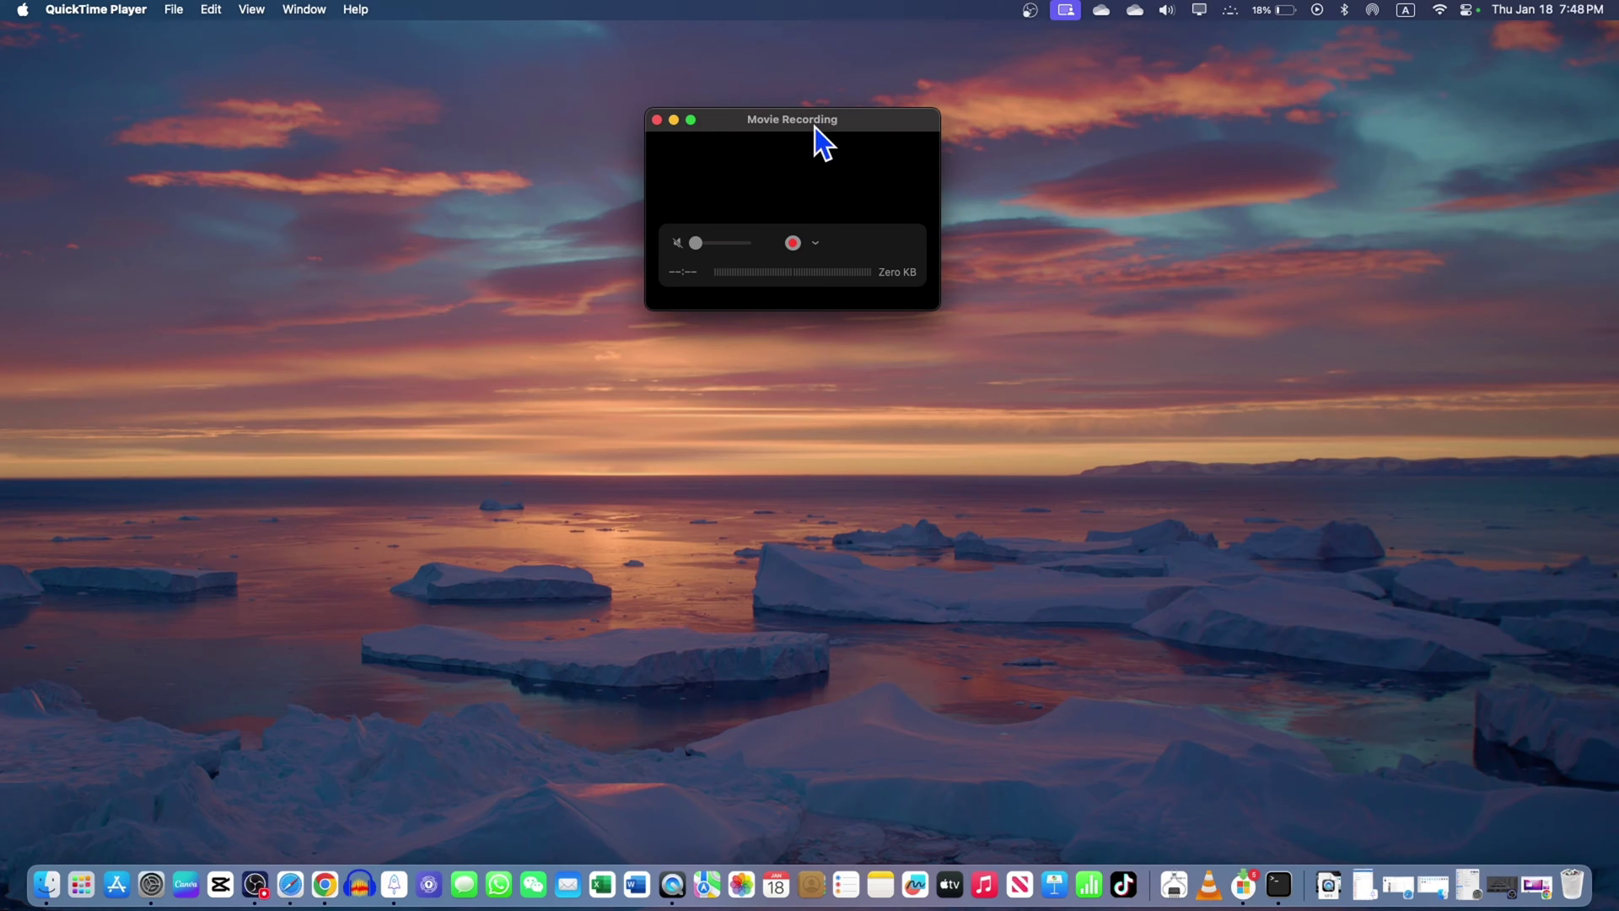
{"action": "left_click", "coordinate": [816, 244]}
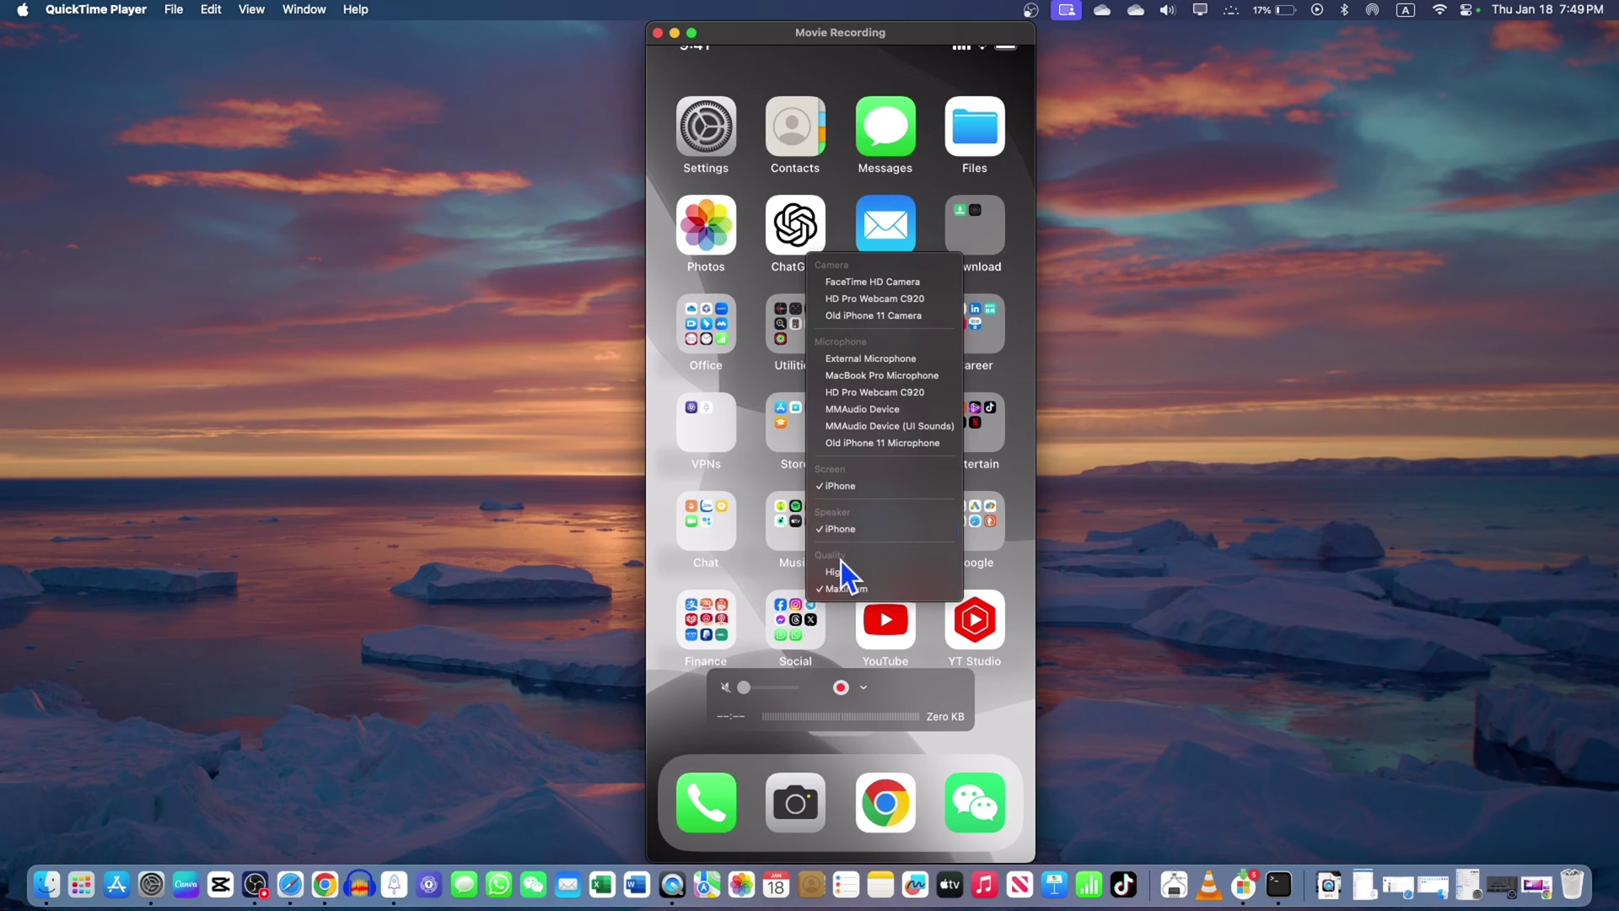
{"action": "left_click", "coordinate": [835, 533]}
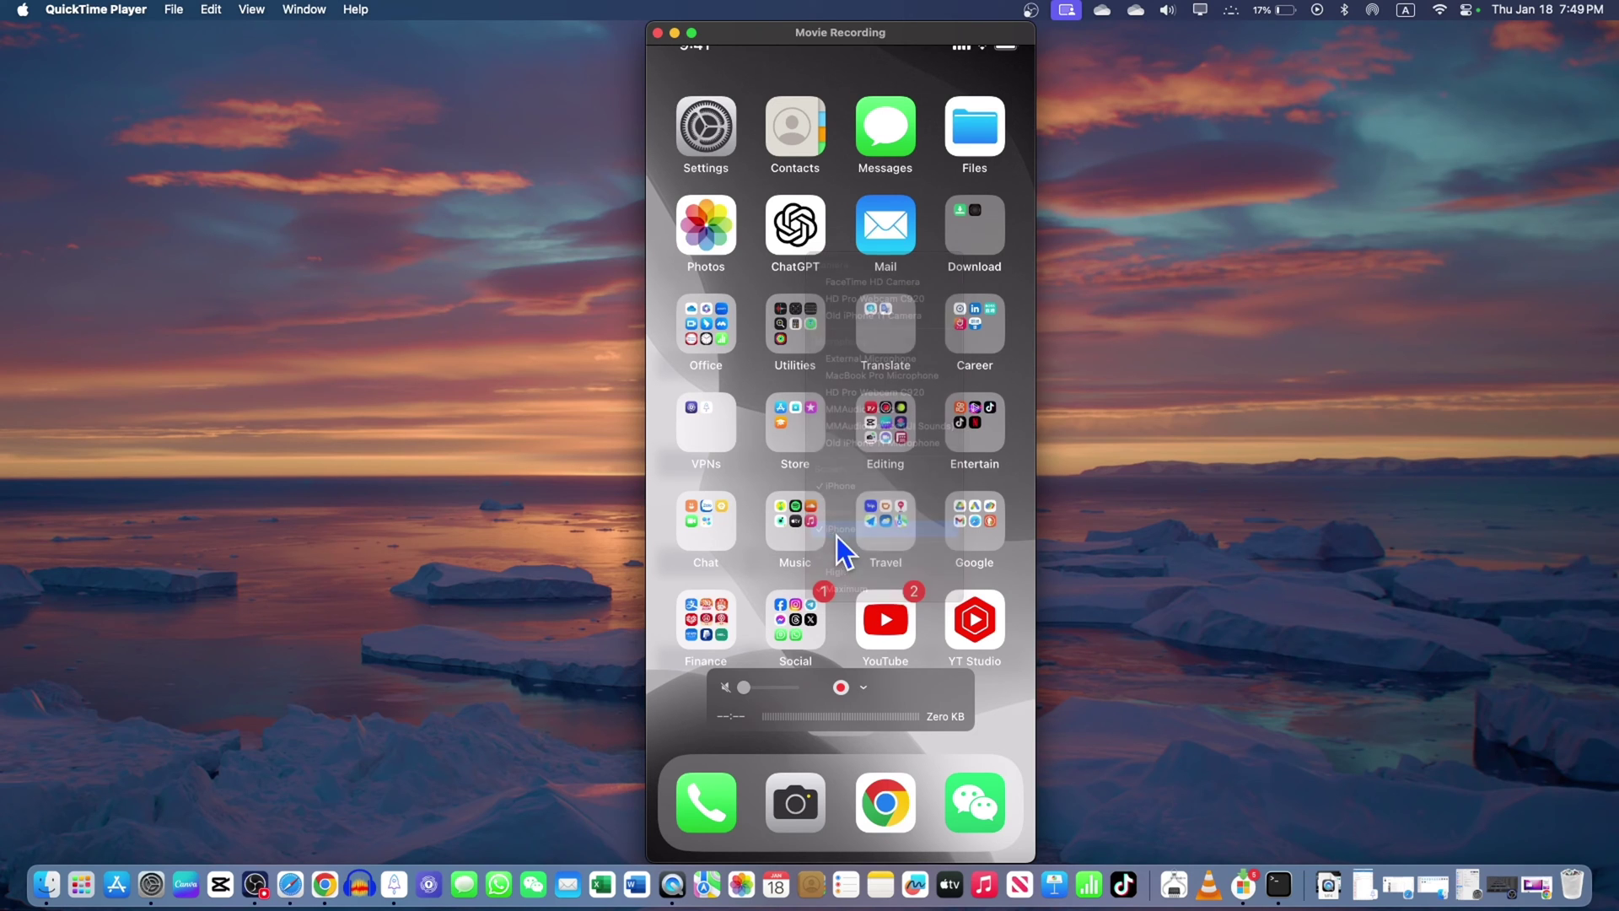
{"action": "left_click", "coordinate": [864, 688]}
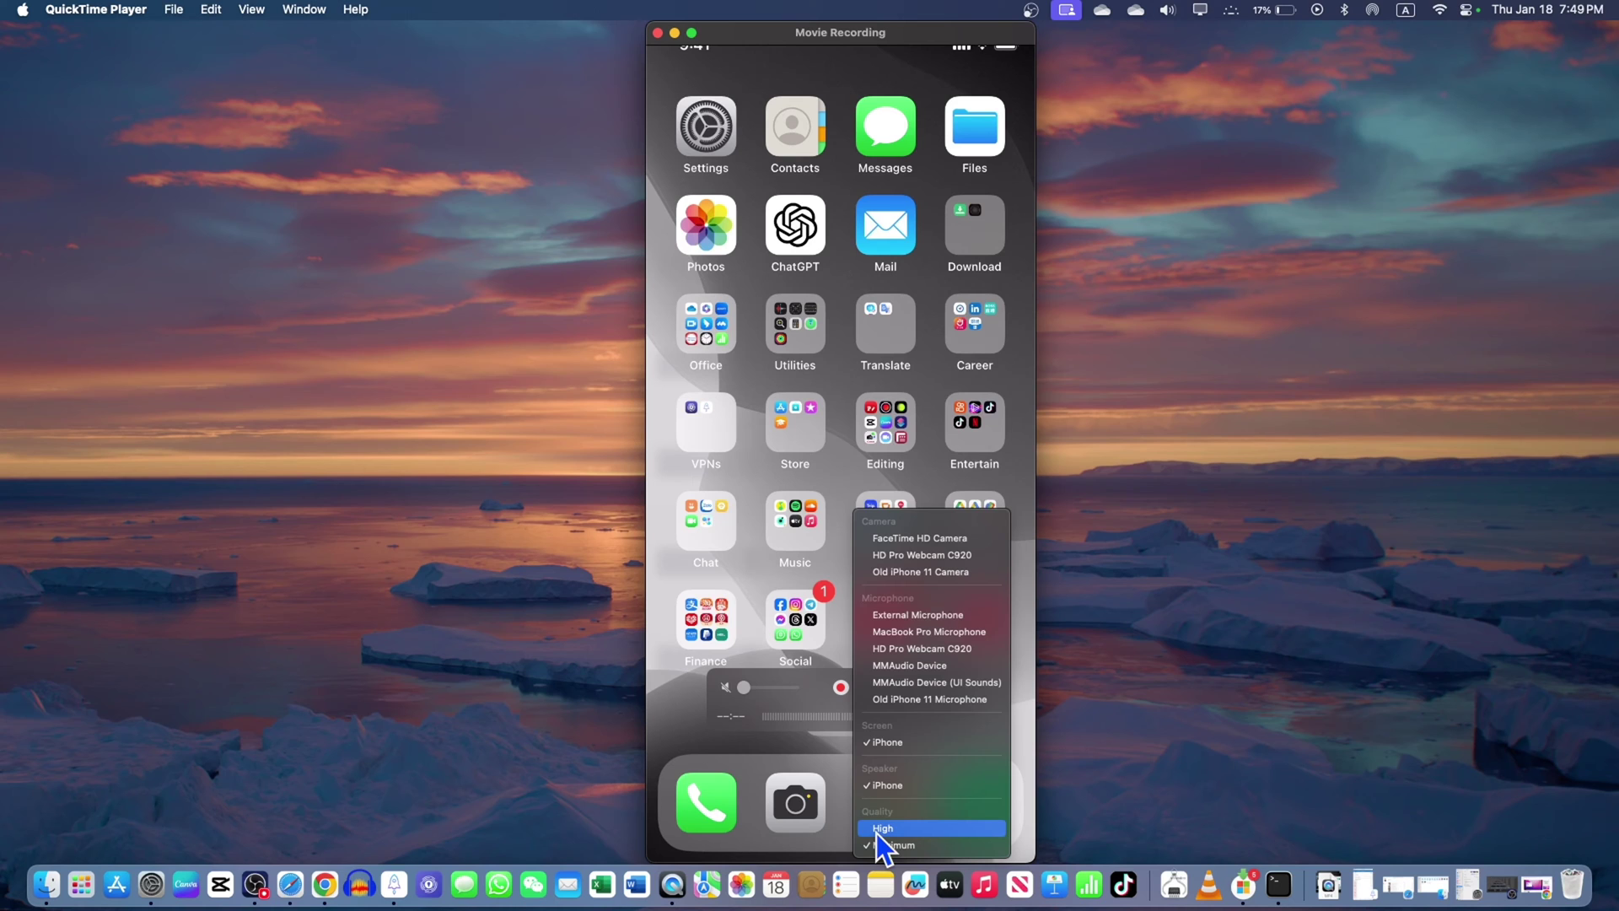
{"action": "left_click", "coordinate": [858, 38]}
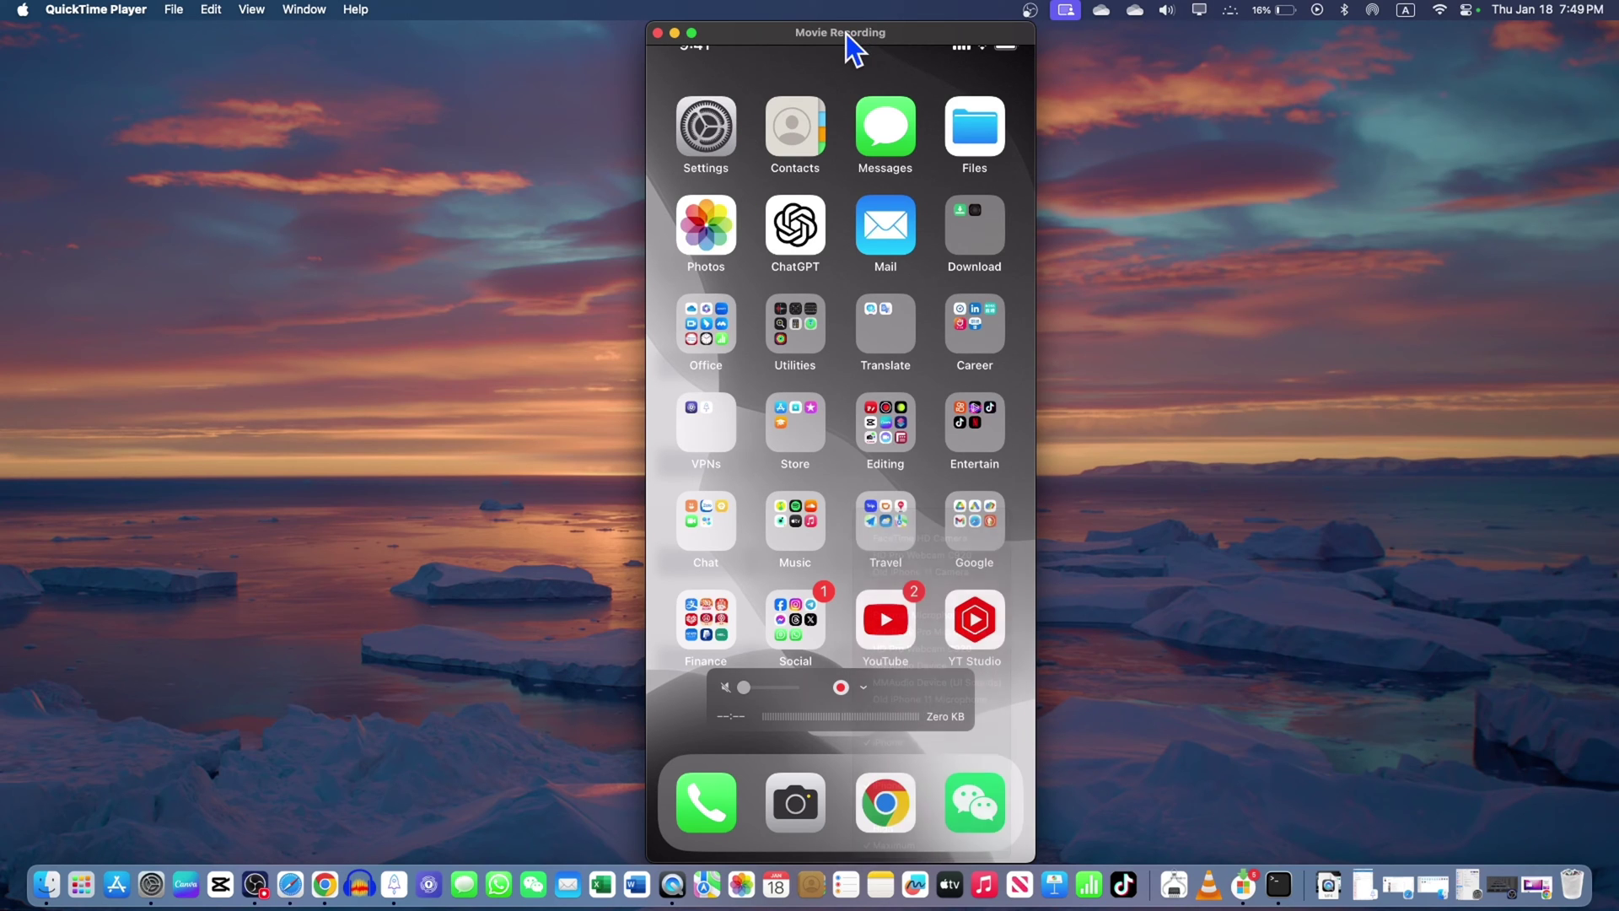
Record about 7 seconds of the mirrored iPhone screen, then play the clip back.
{"action": "left_click", "coordinate": [840, 687]}
{"action": "left_click_drag", "start_coordinate": [886, 701], "coordinate": [768, 532]}
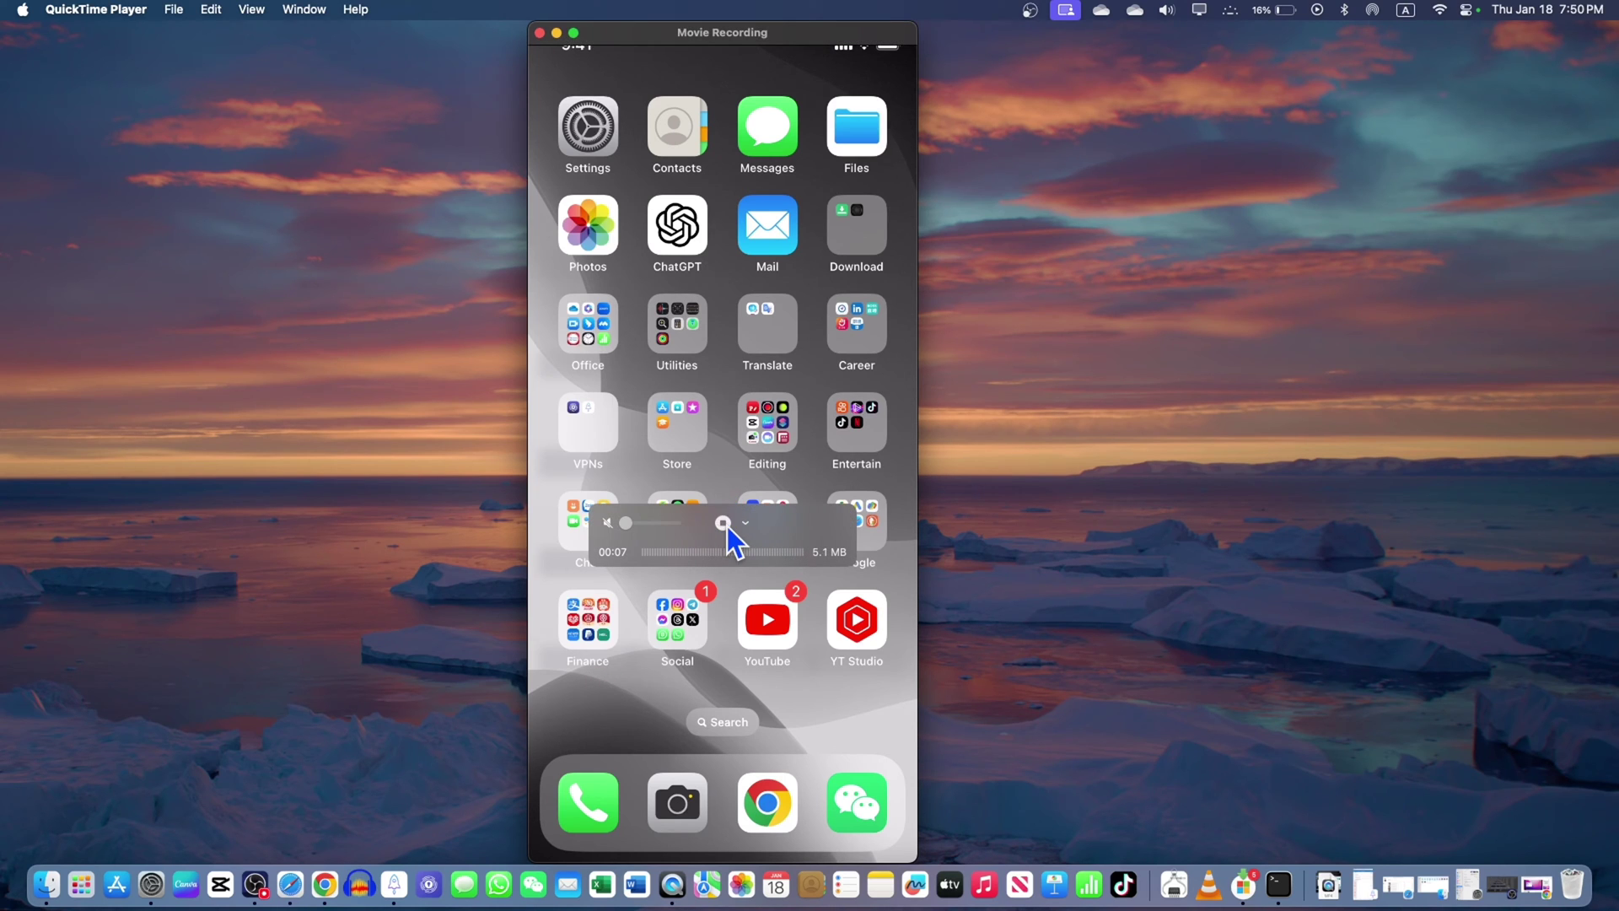
{"action": "left_click", "coordinate": [723, 522]}
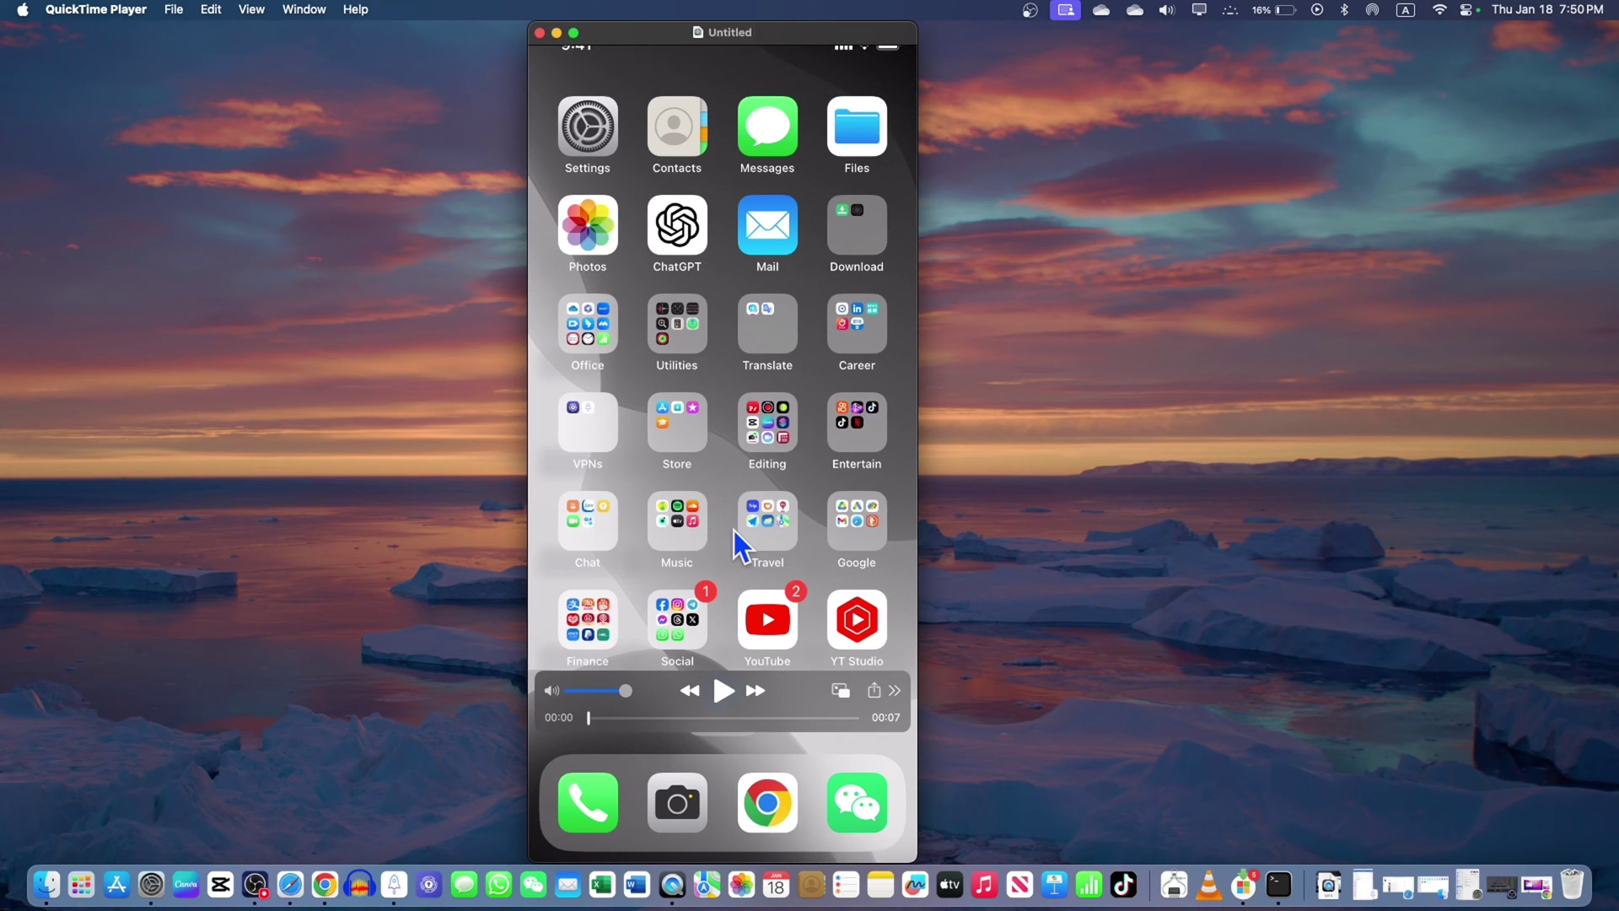
{"action": "left_click", "coordinate": [721, 693]}
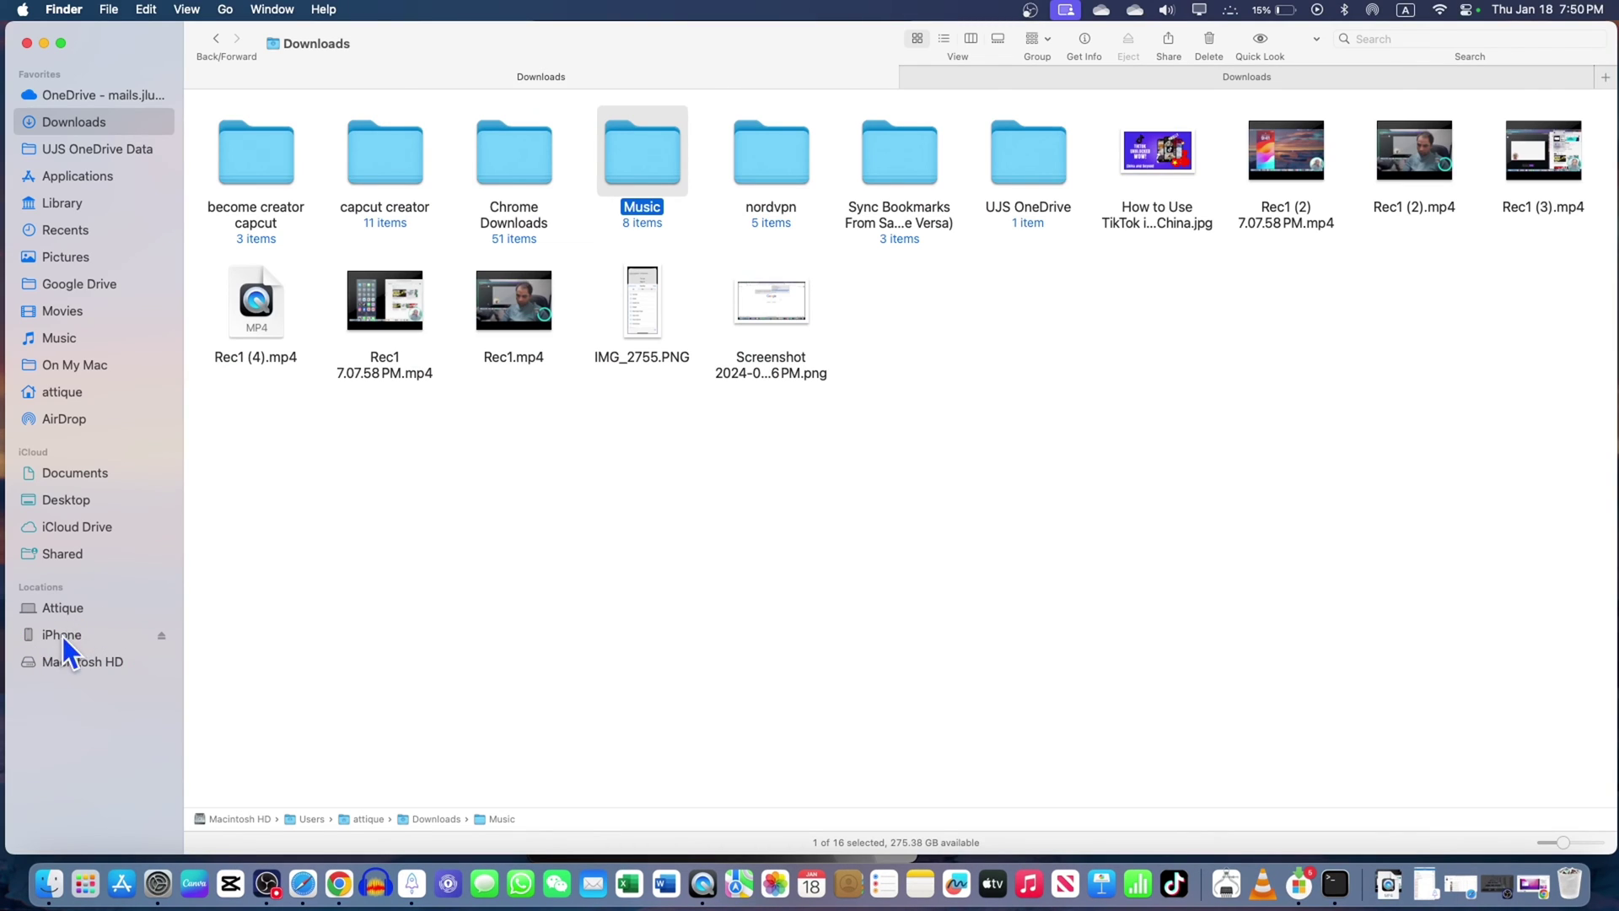
Select the connected iPhone under Locations to show its summary page.
{"action": "left_click", "coordinate": [65, 636]}
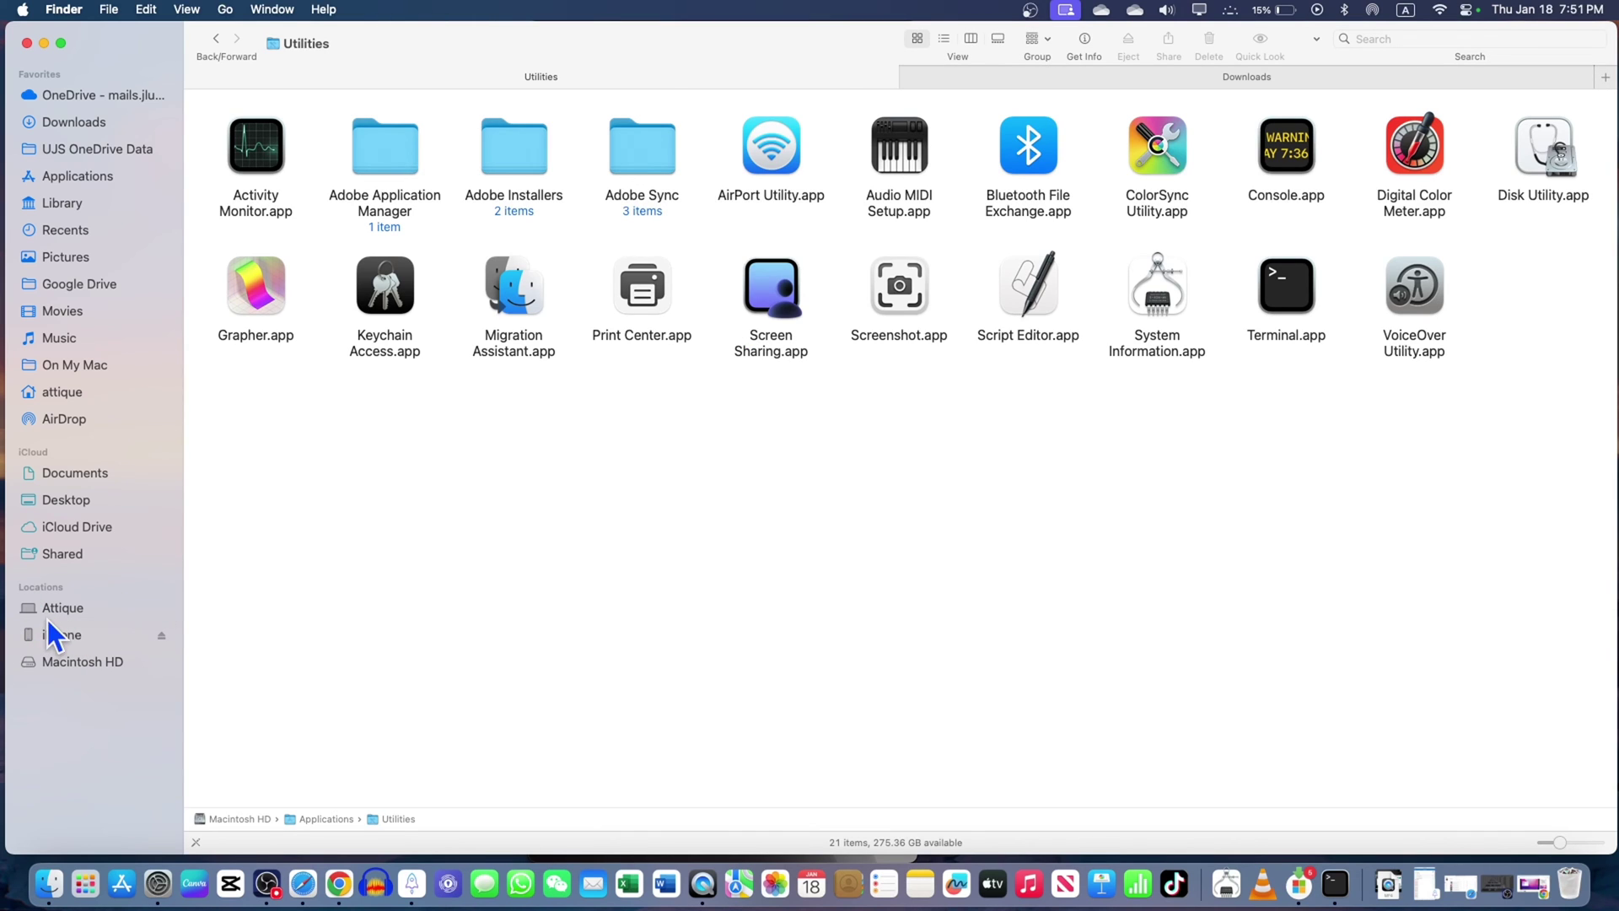
{"action": "left_click", "coordinate": [52, 608]}
{"action": "left_click", "coordinate": [62, 635]}
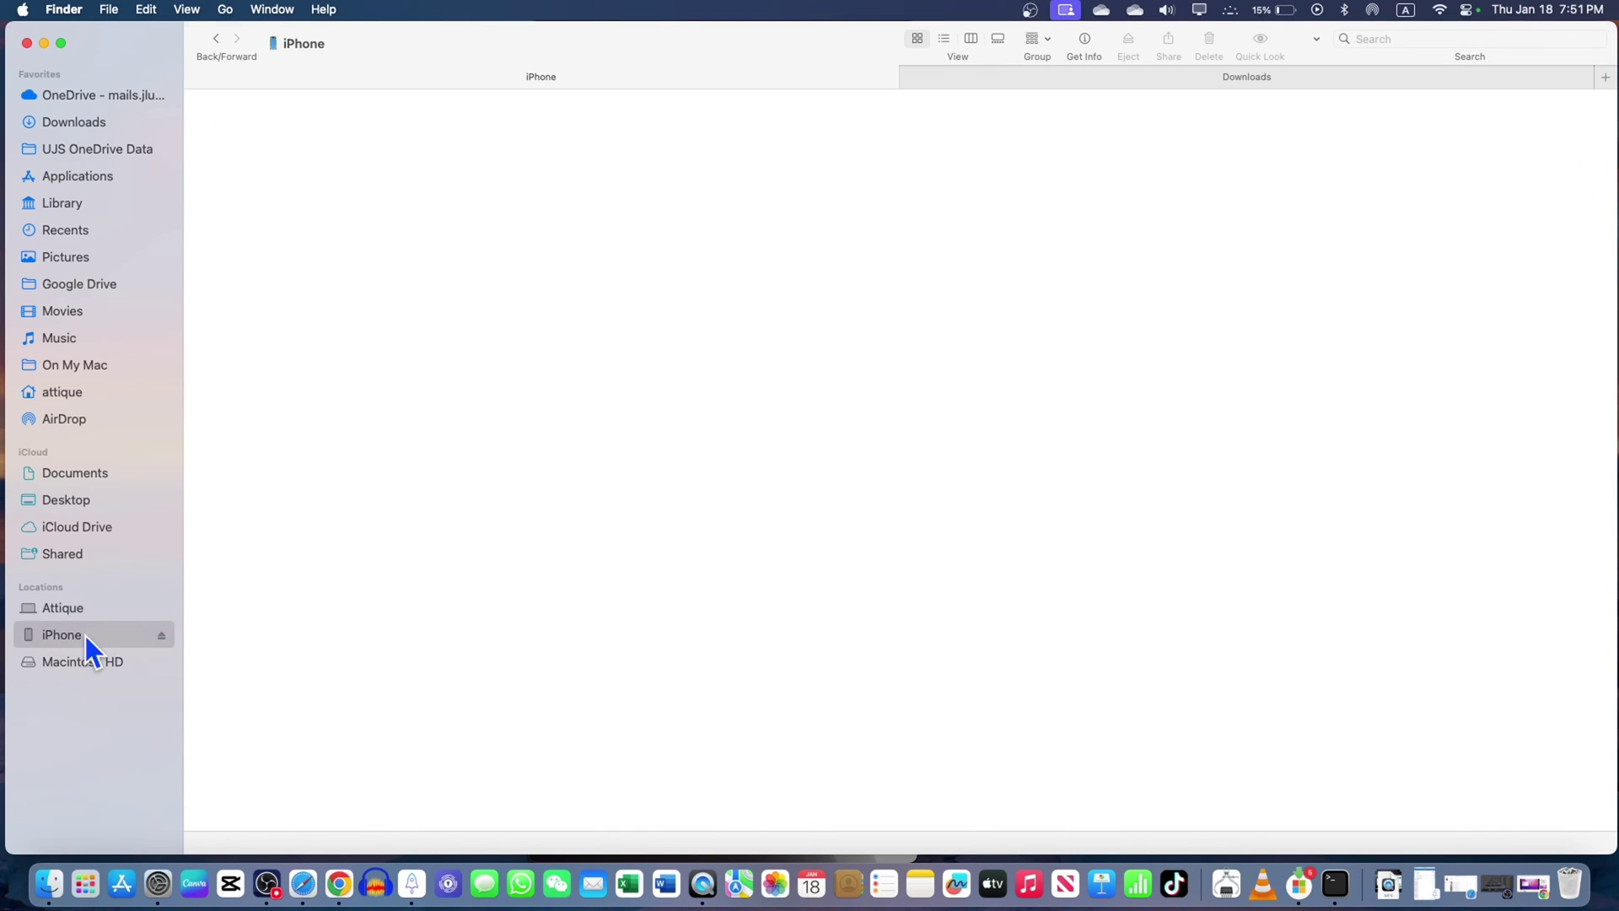
Browse the Sidebar and General tabs of Finder Settings.
{"action": "left_click", "coordinate": [63, 10]}
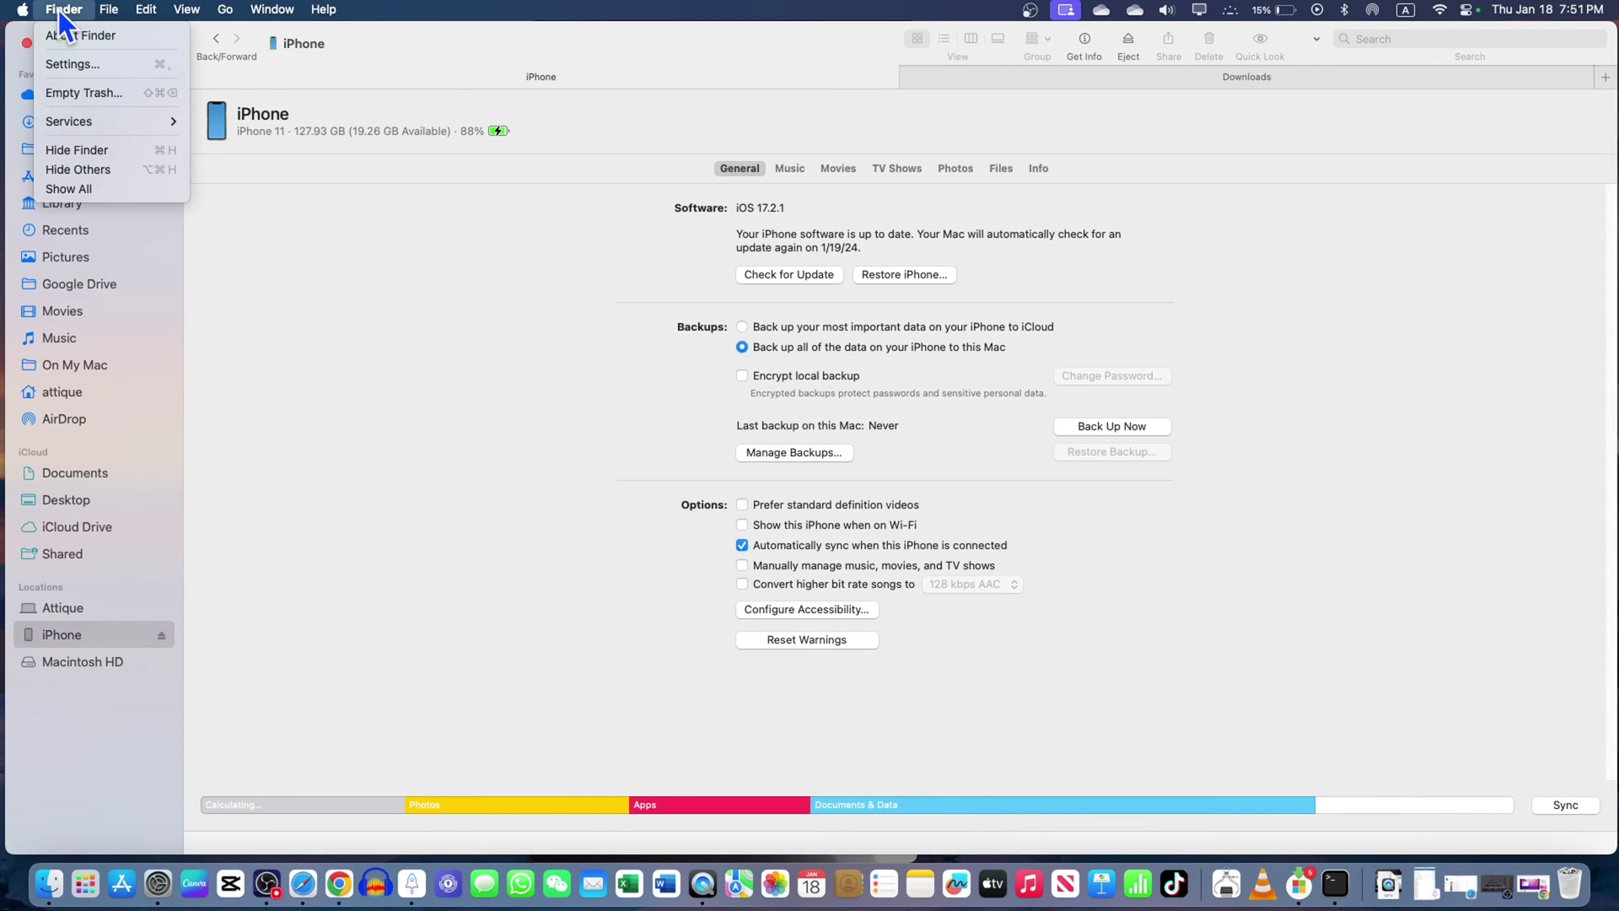
{"action": "left_click", "coordinate": [86, 69]}
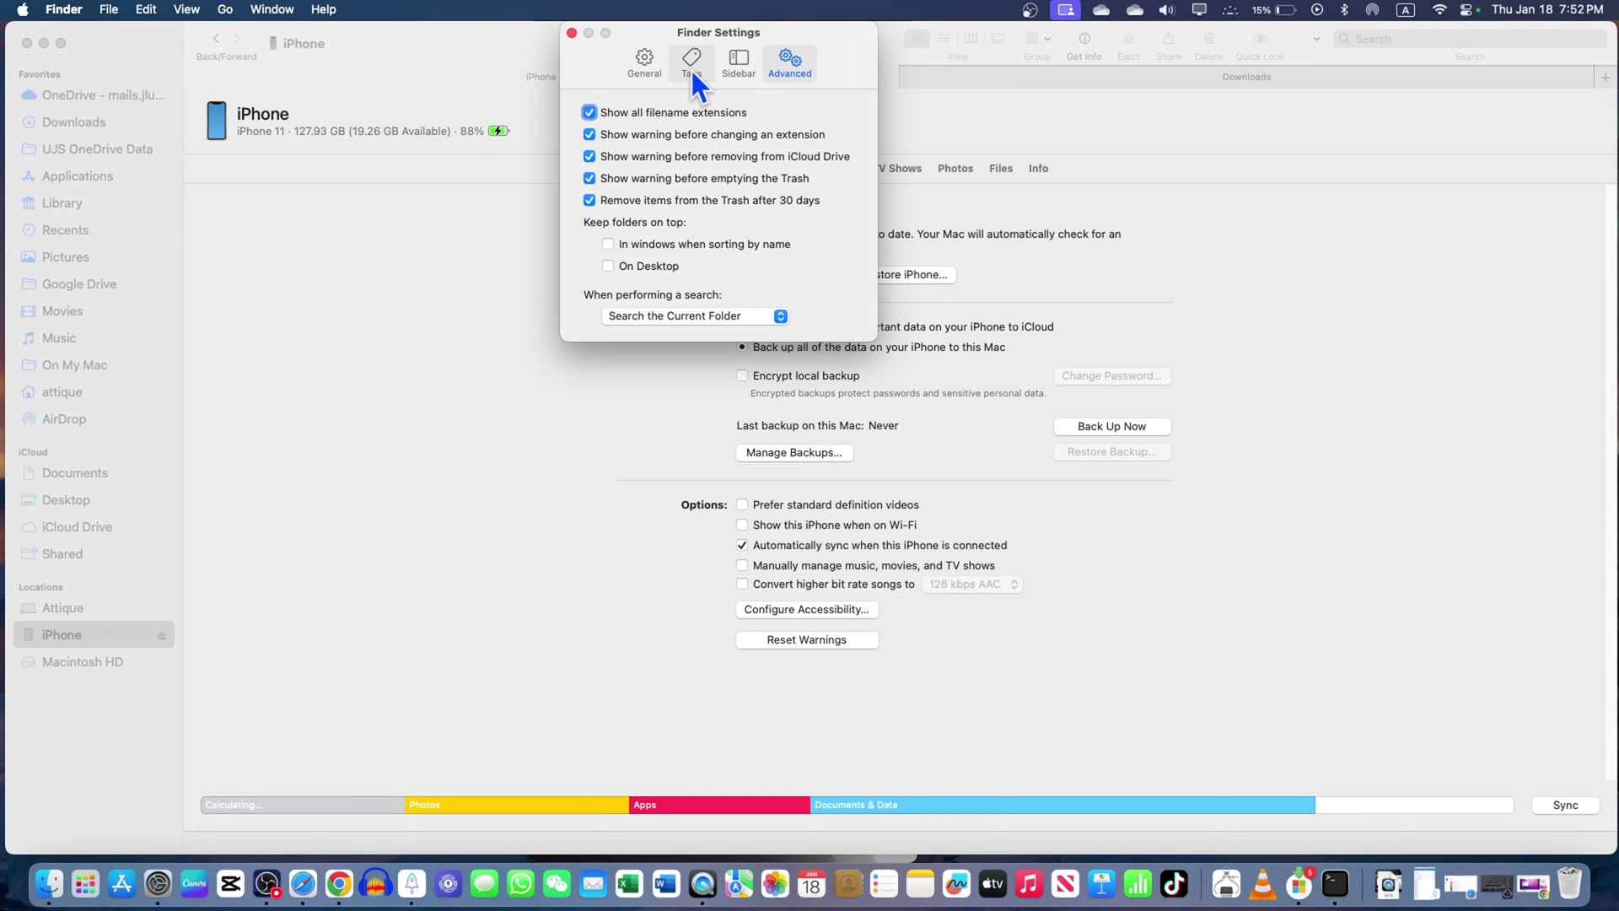
{"action": "left_click", "coordinate": [691, 63]}
{"action": "scroll", "coordinate": [739, 446], "scroll_direction": "down", "scroll_amount": 1}
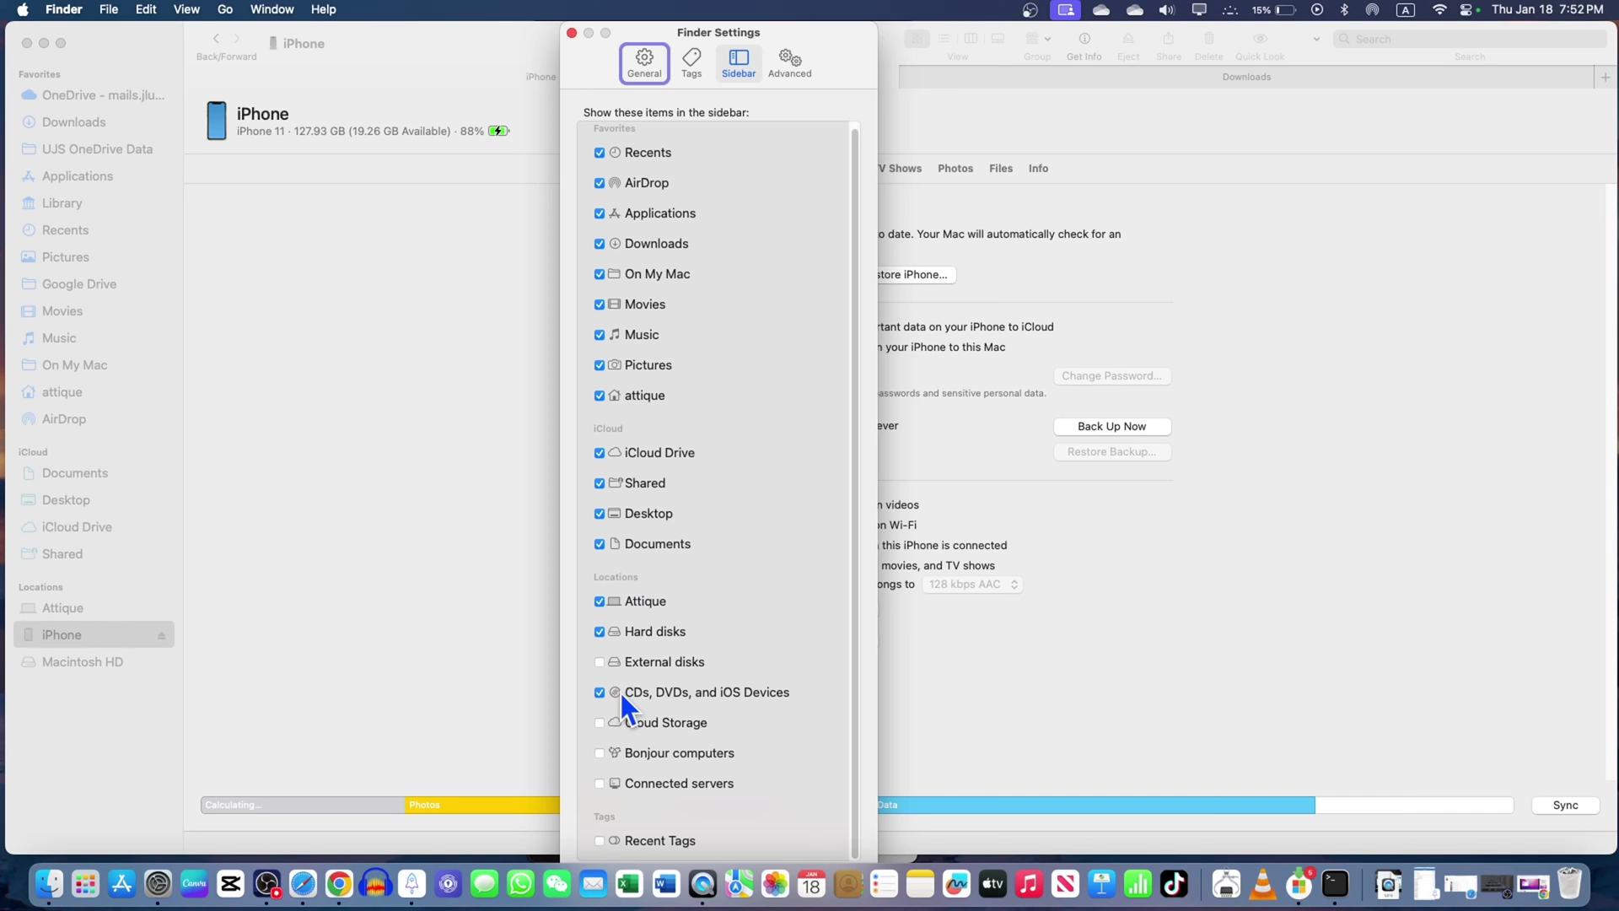
{"action": "left_click", "coordinate": [645, 62]}
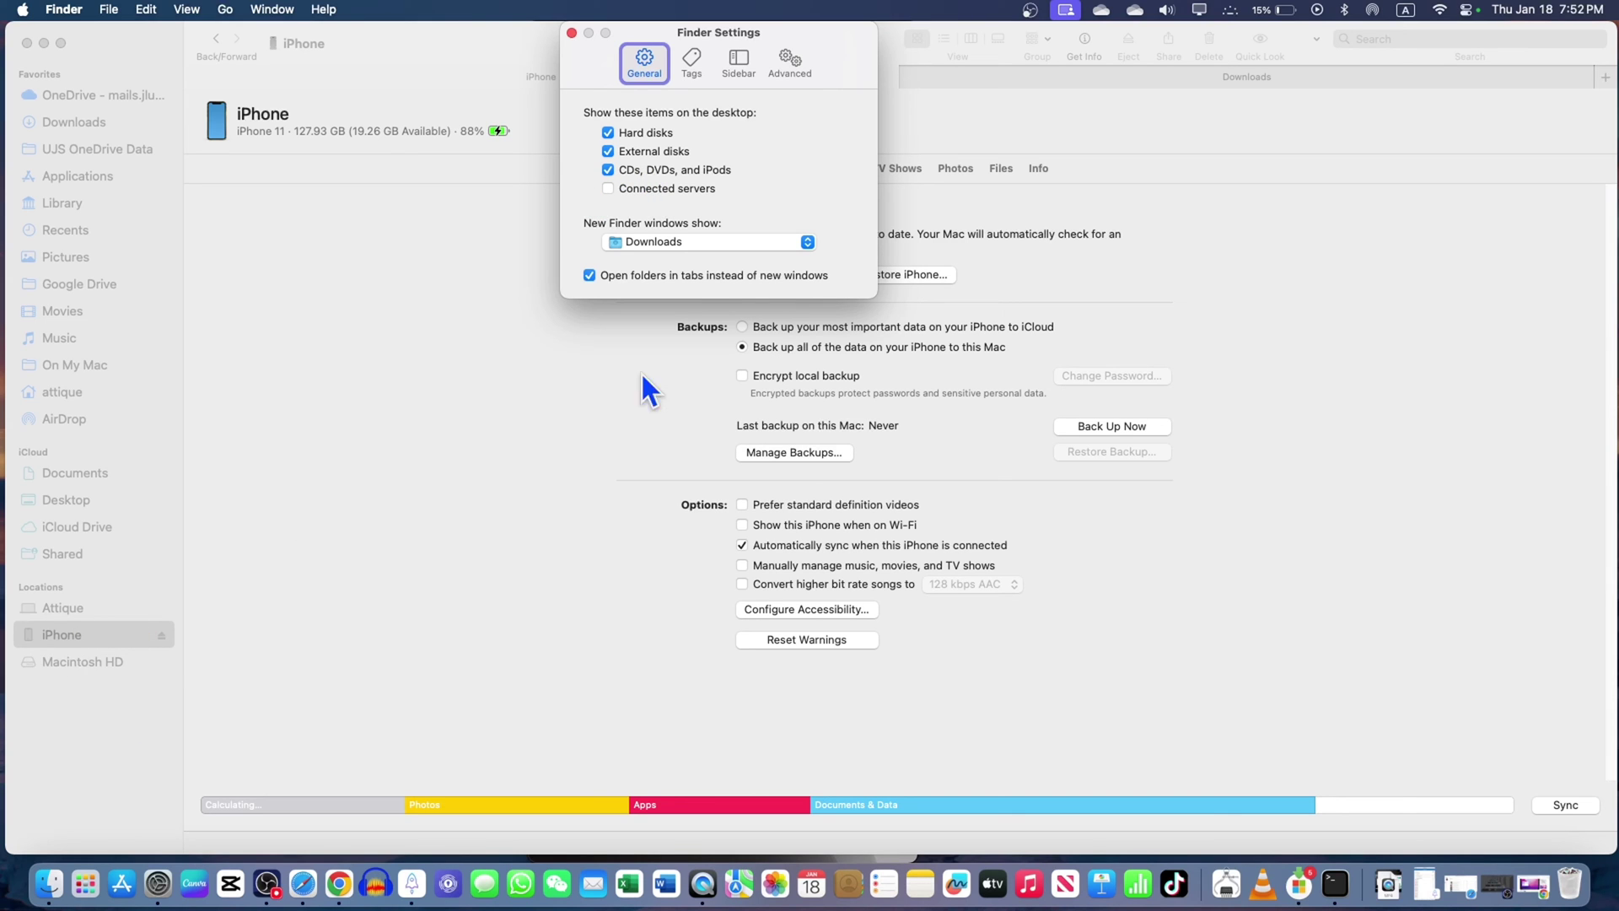
Close Finder Settings and check which apps have Microphone access in Privacy & Security.
{"action": "left_click", "coordinate": [571, 32]}
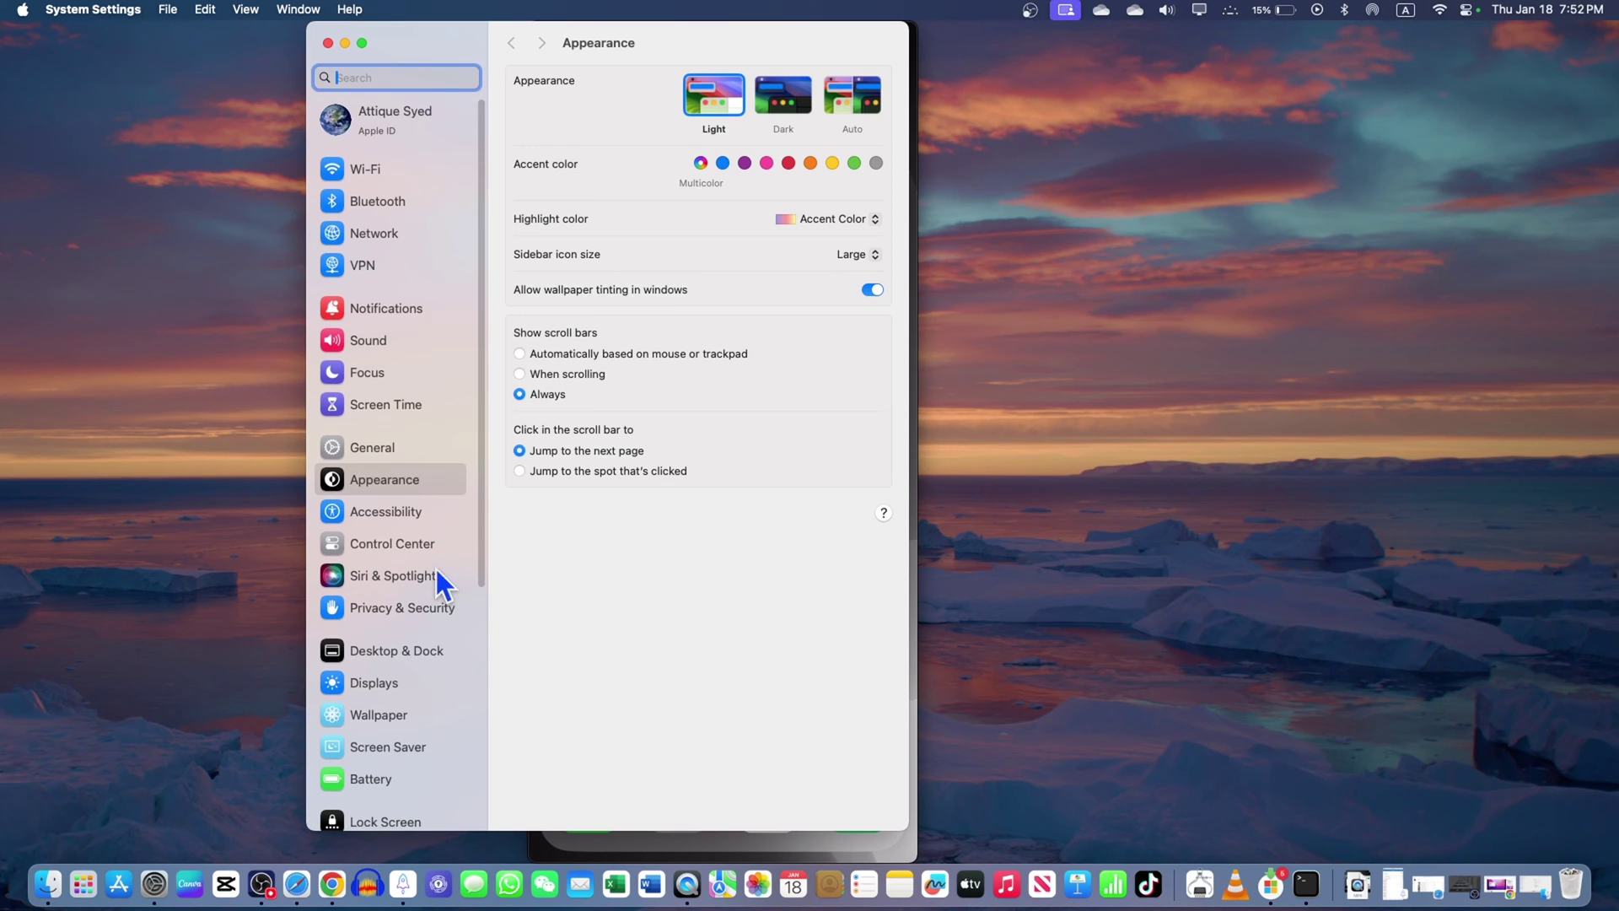
{"action": "scroll", "coordinate": [435, 566], "scroll_direction": "down", "scroll_amount": 1}
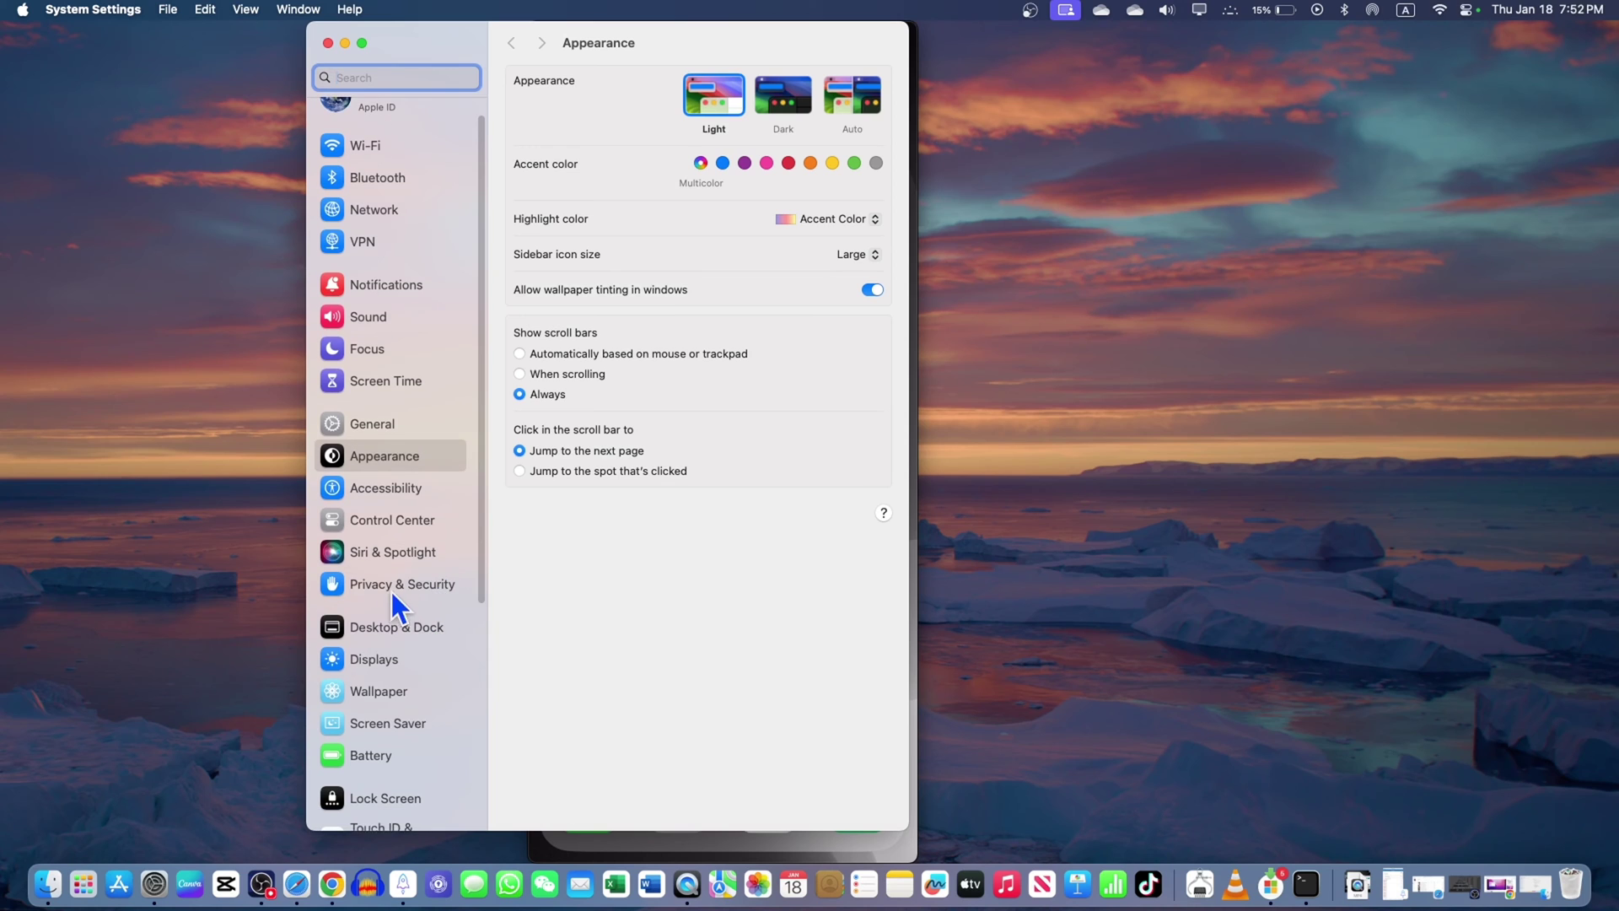
{"action": "left_click", "coordinate": [415, 584]}
{"action": "scroll", "coordinate": [570, 585], "scroll_direction": "down", "scroll_amount": 1}
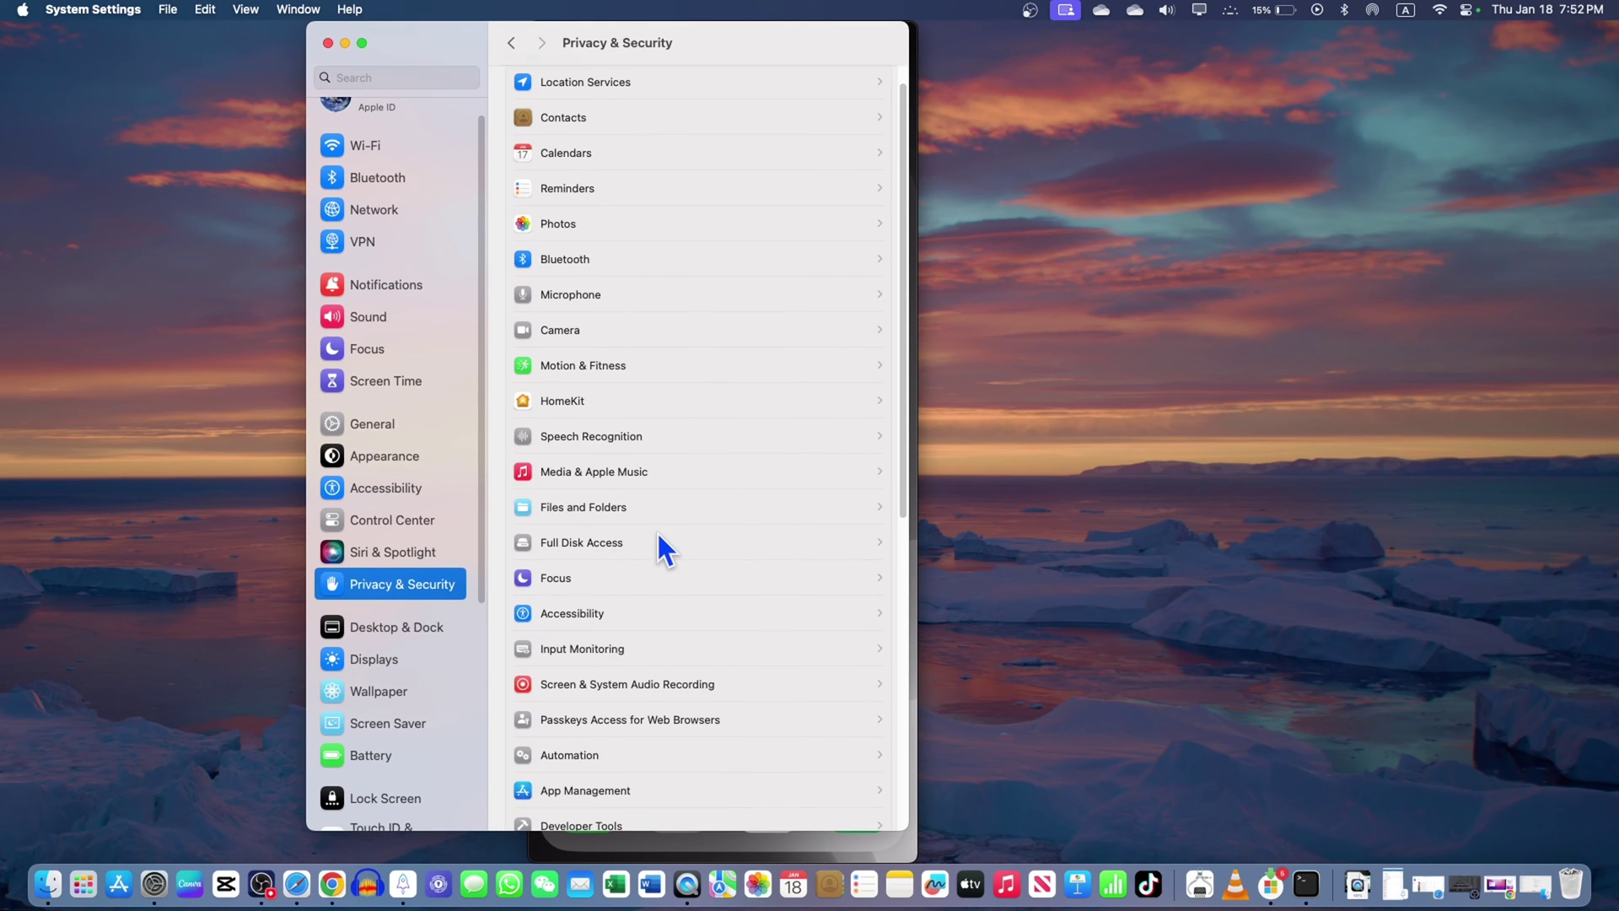
{"action": "left_click", "coordinate": [586, 299]}
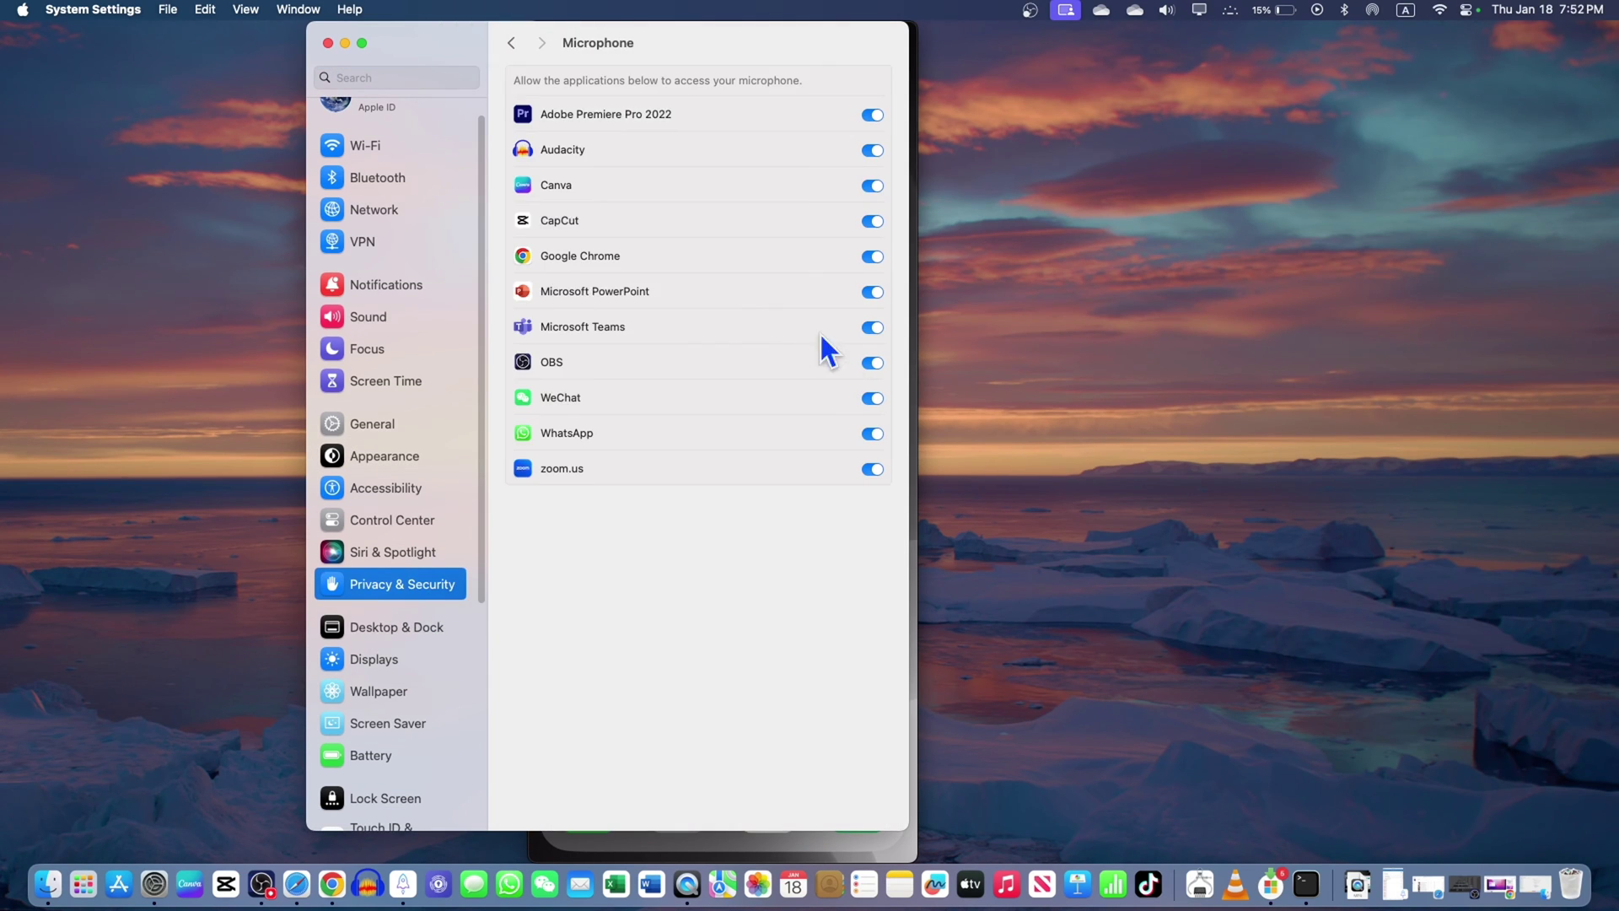
{"action": "left_click", "coordinate": [512, 42]}
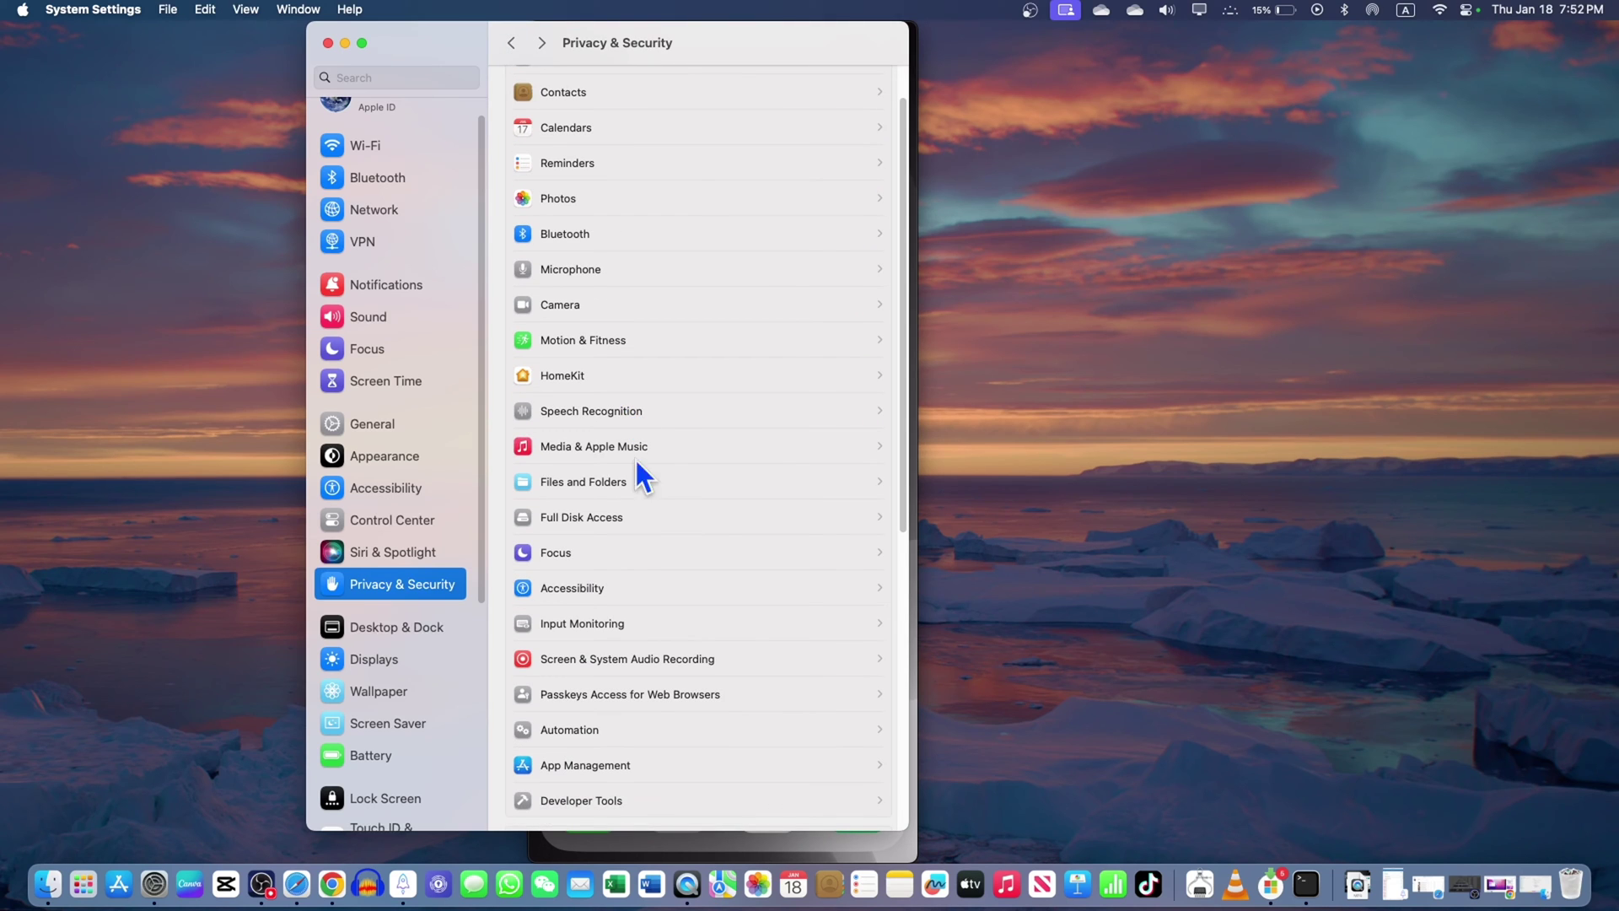
{"action": "scroll", "coordinate": [631, 529], "scroll_direction": "down", "scroll_amount": 3}
Check the Input Monitoring and Screen & System Audio Recording permissions.
{"action": "left_click", "coordinate": [622, 505]}
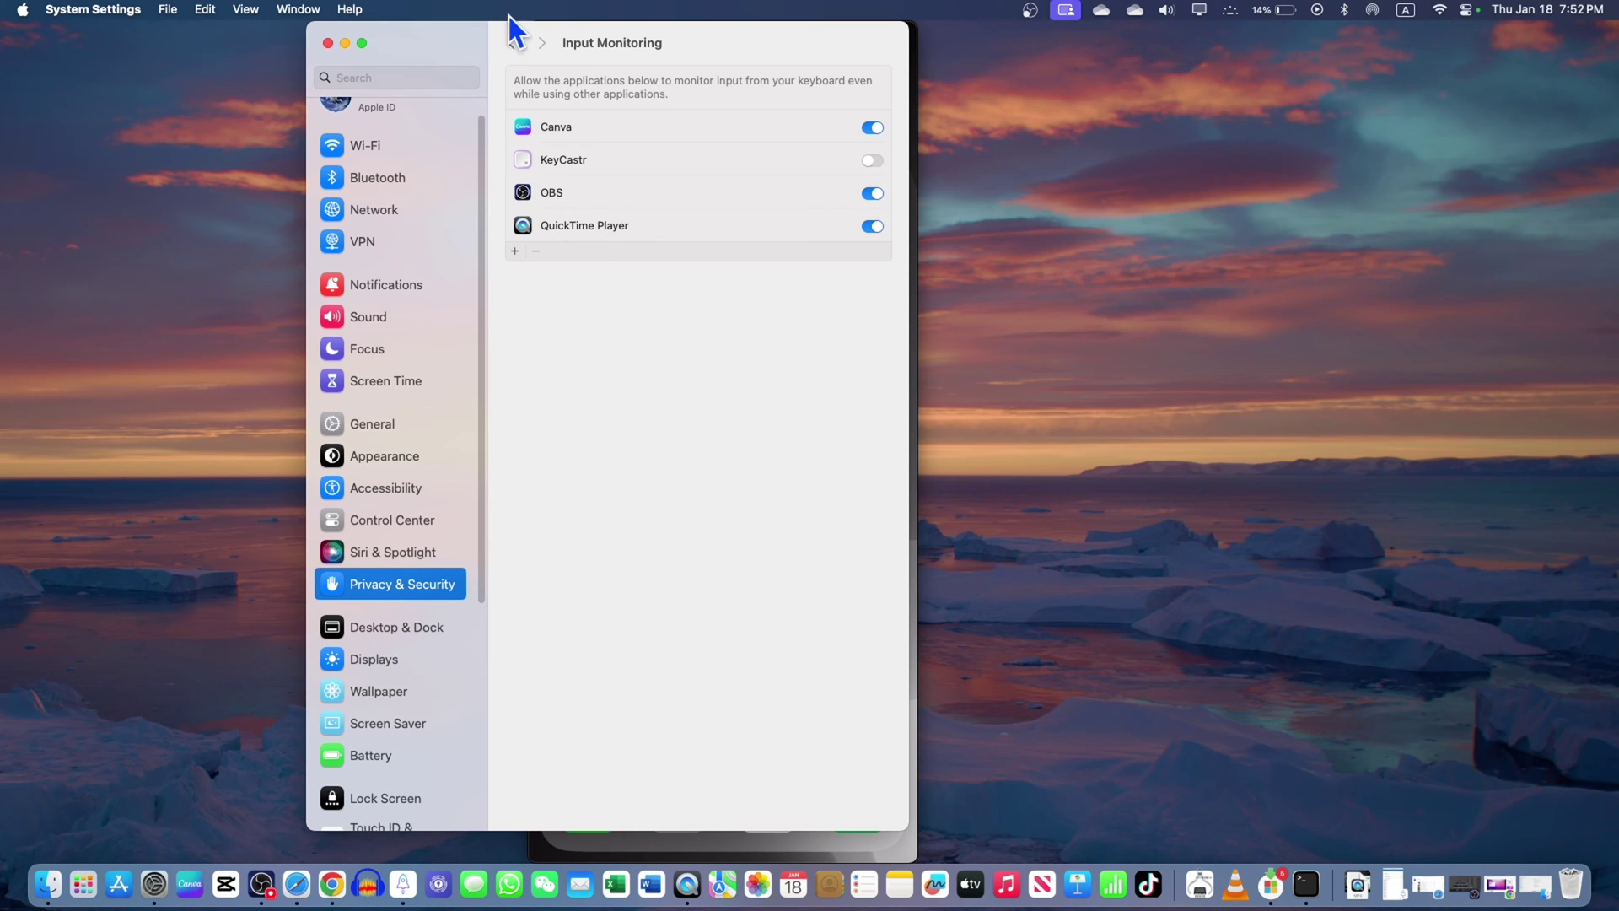
{"action": "left_click", "coordinate": [511, 42]}
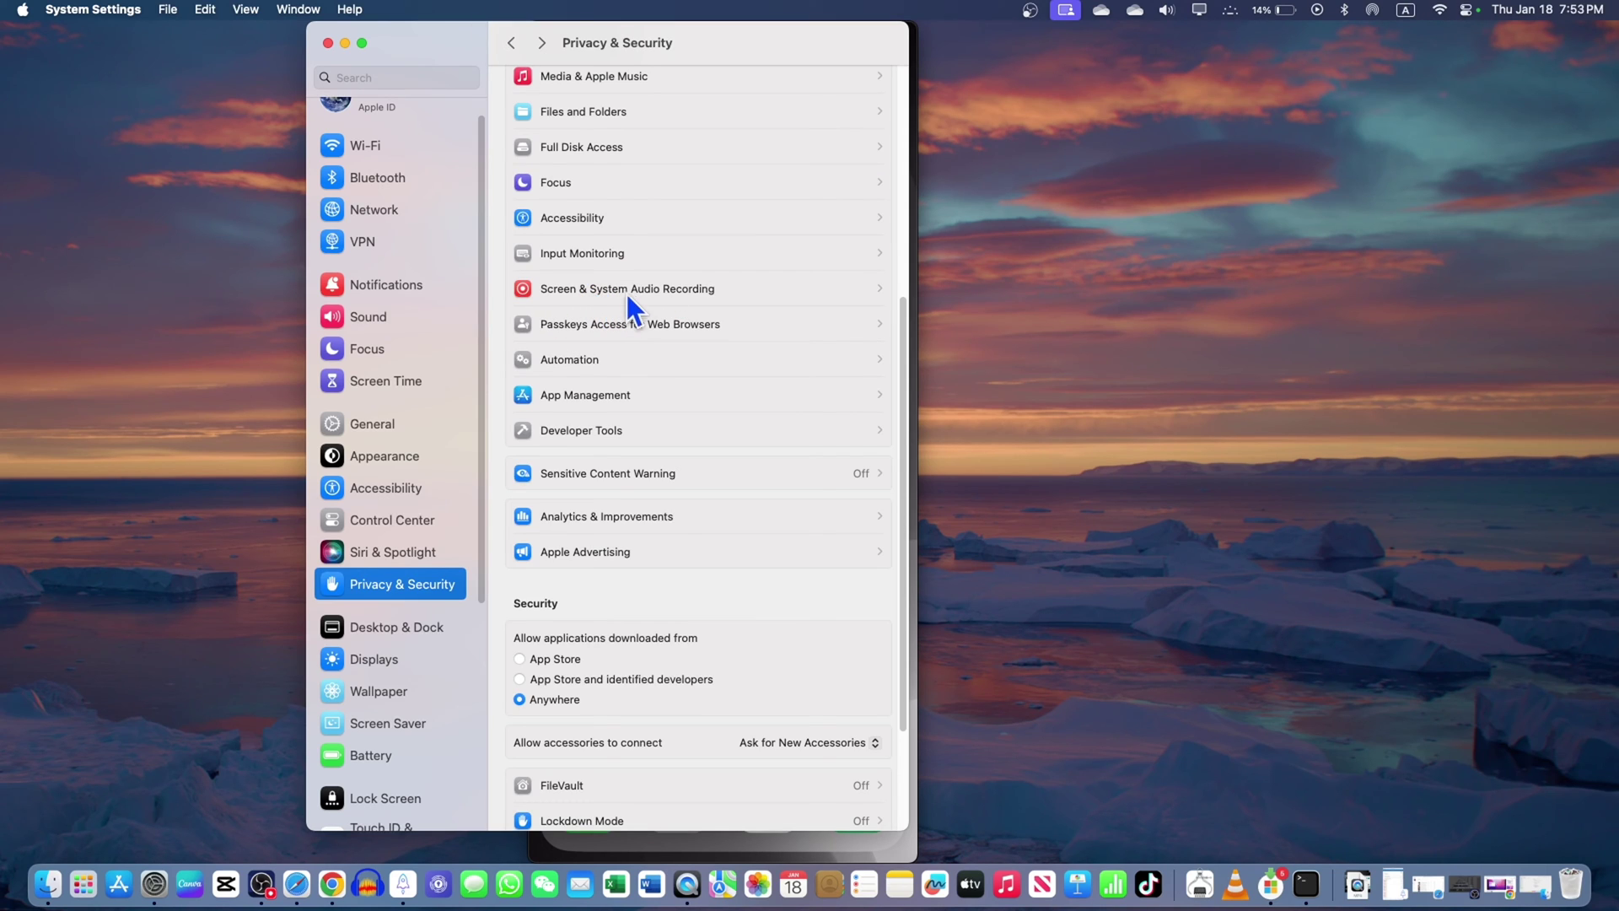
{"action": "left_click", "coordinate": [639, 293]}
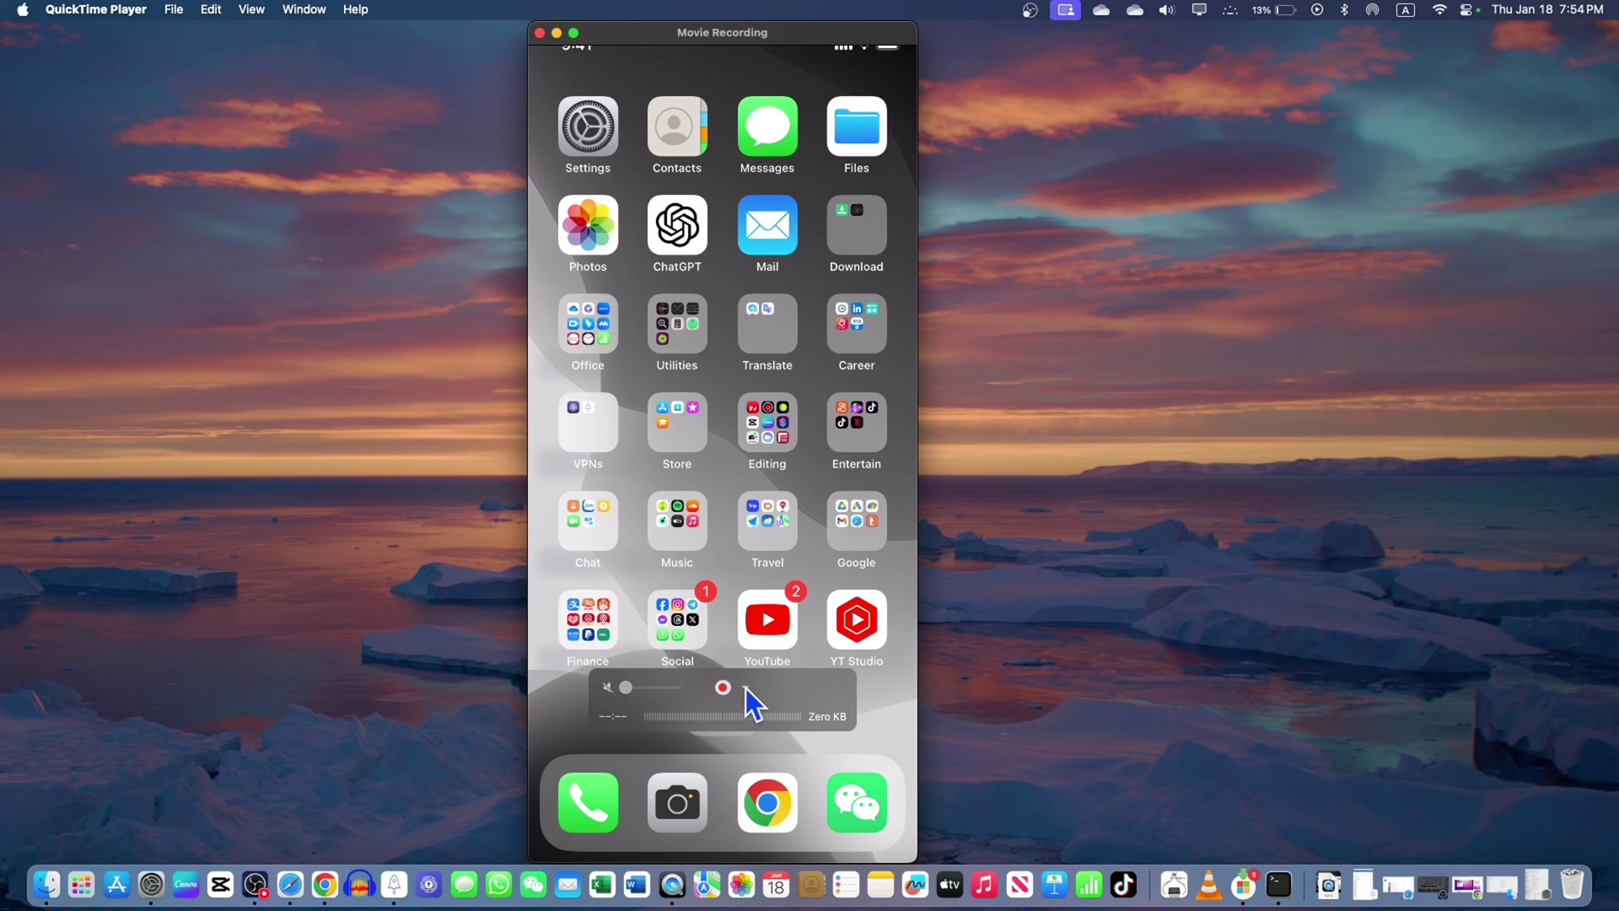
Show the recording options dropdown, confirming iPhone sources and Maximum quality.
{"action": "left_click", "coordinate": [745, 689]}
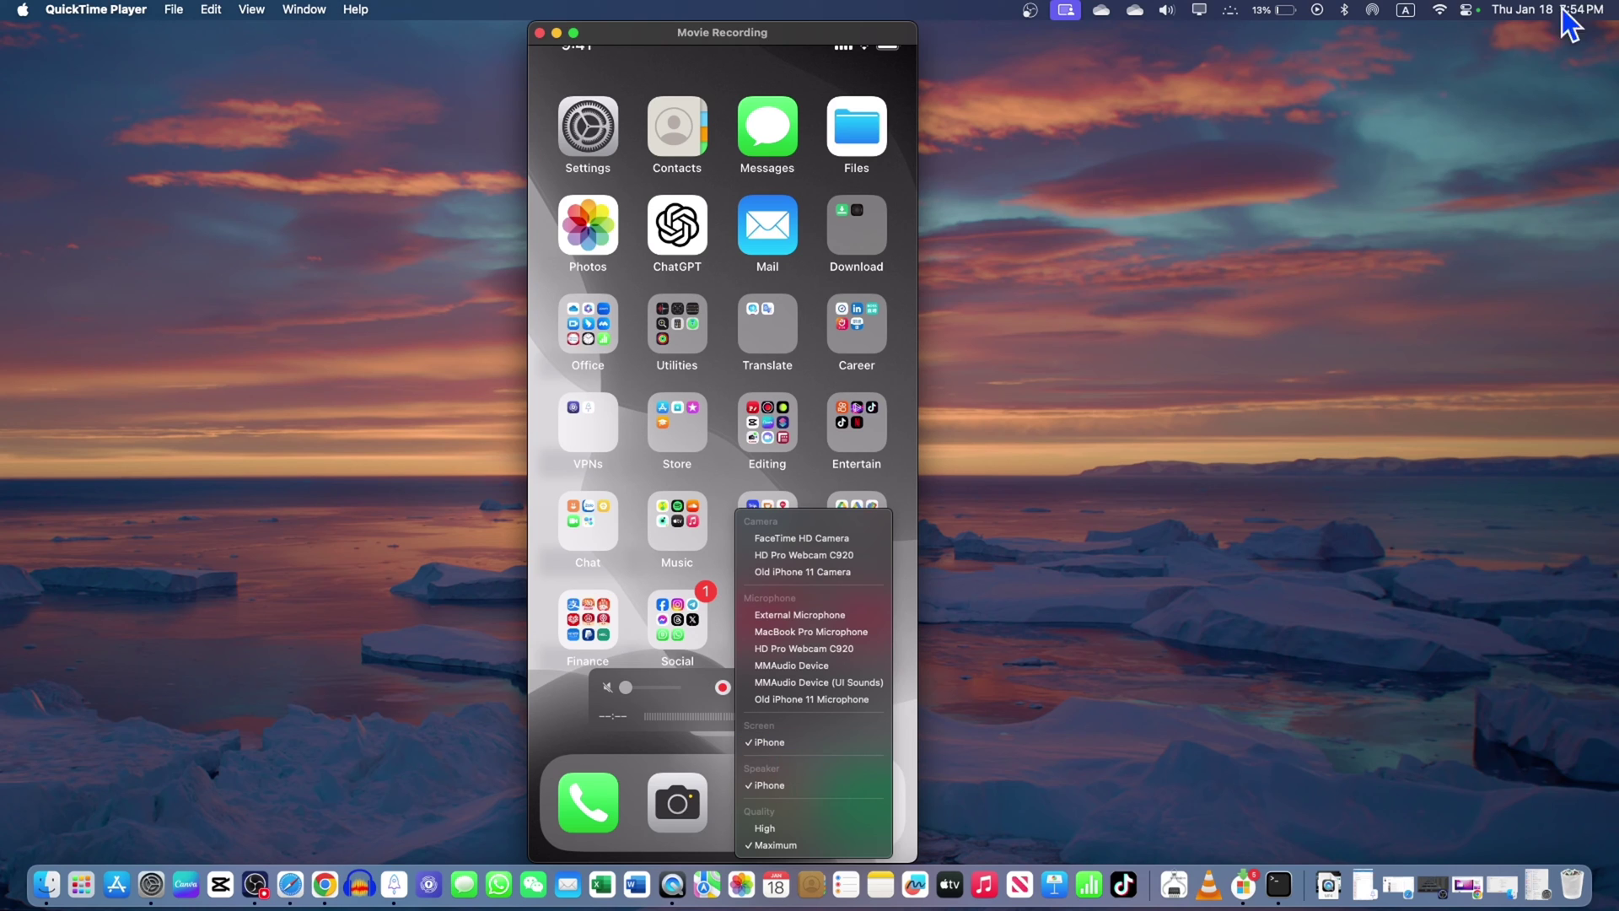
Switch AirDrop off from the menu bar AirDrop icon.
{"action": "left_click", "coordinate": [1374, 11]}
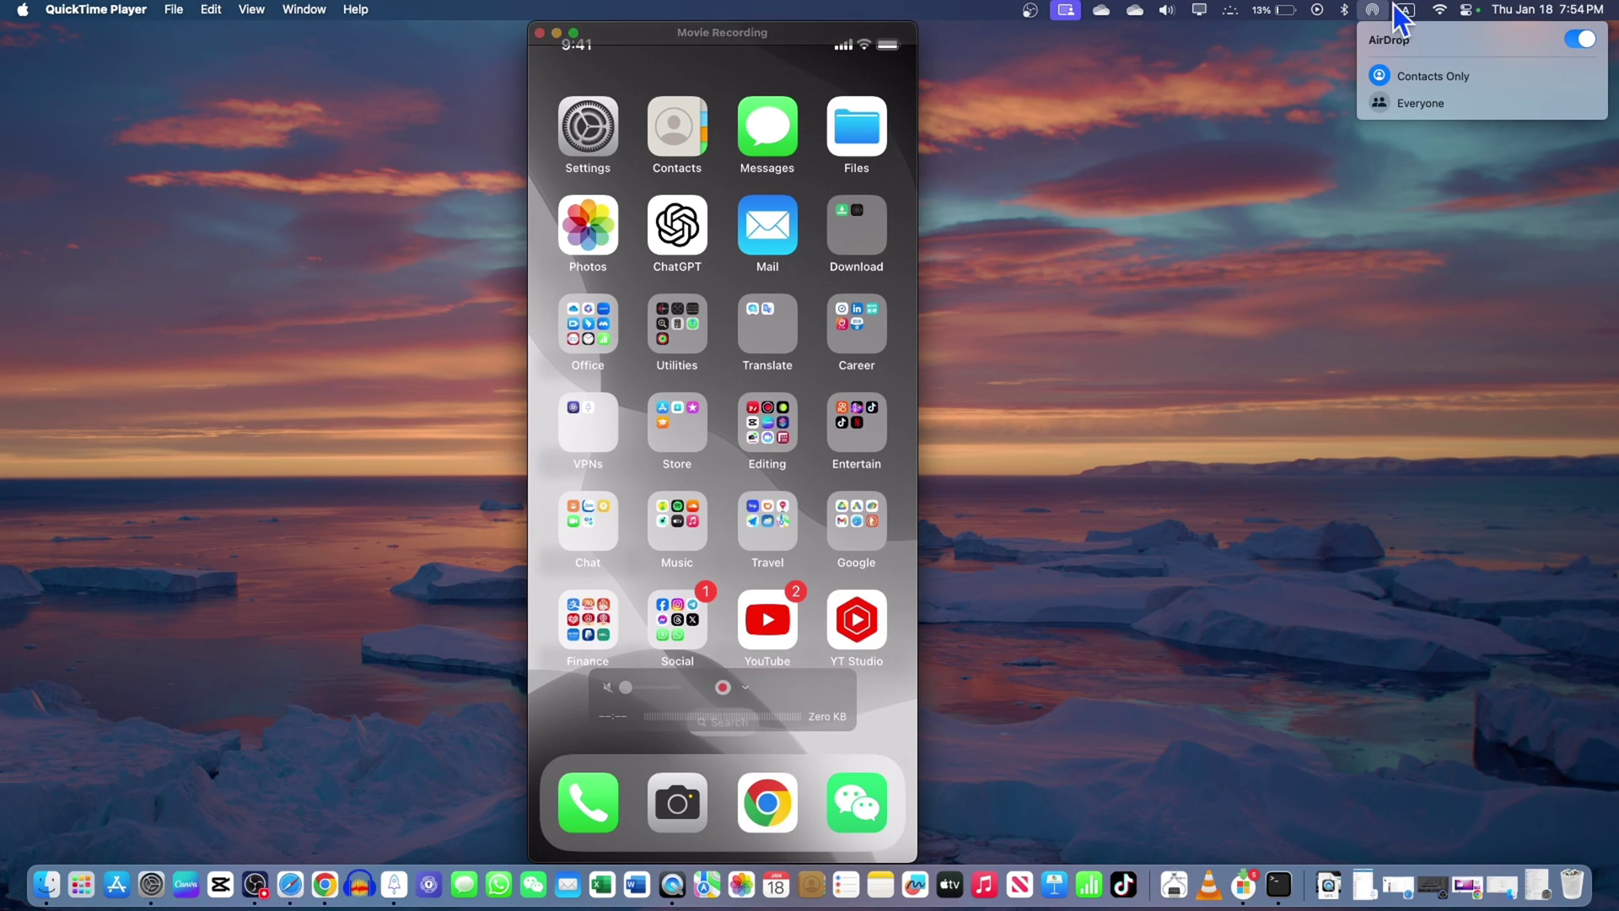
{"action": "left_click", "coordinate": [1575, 56]}
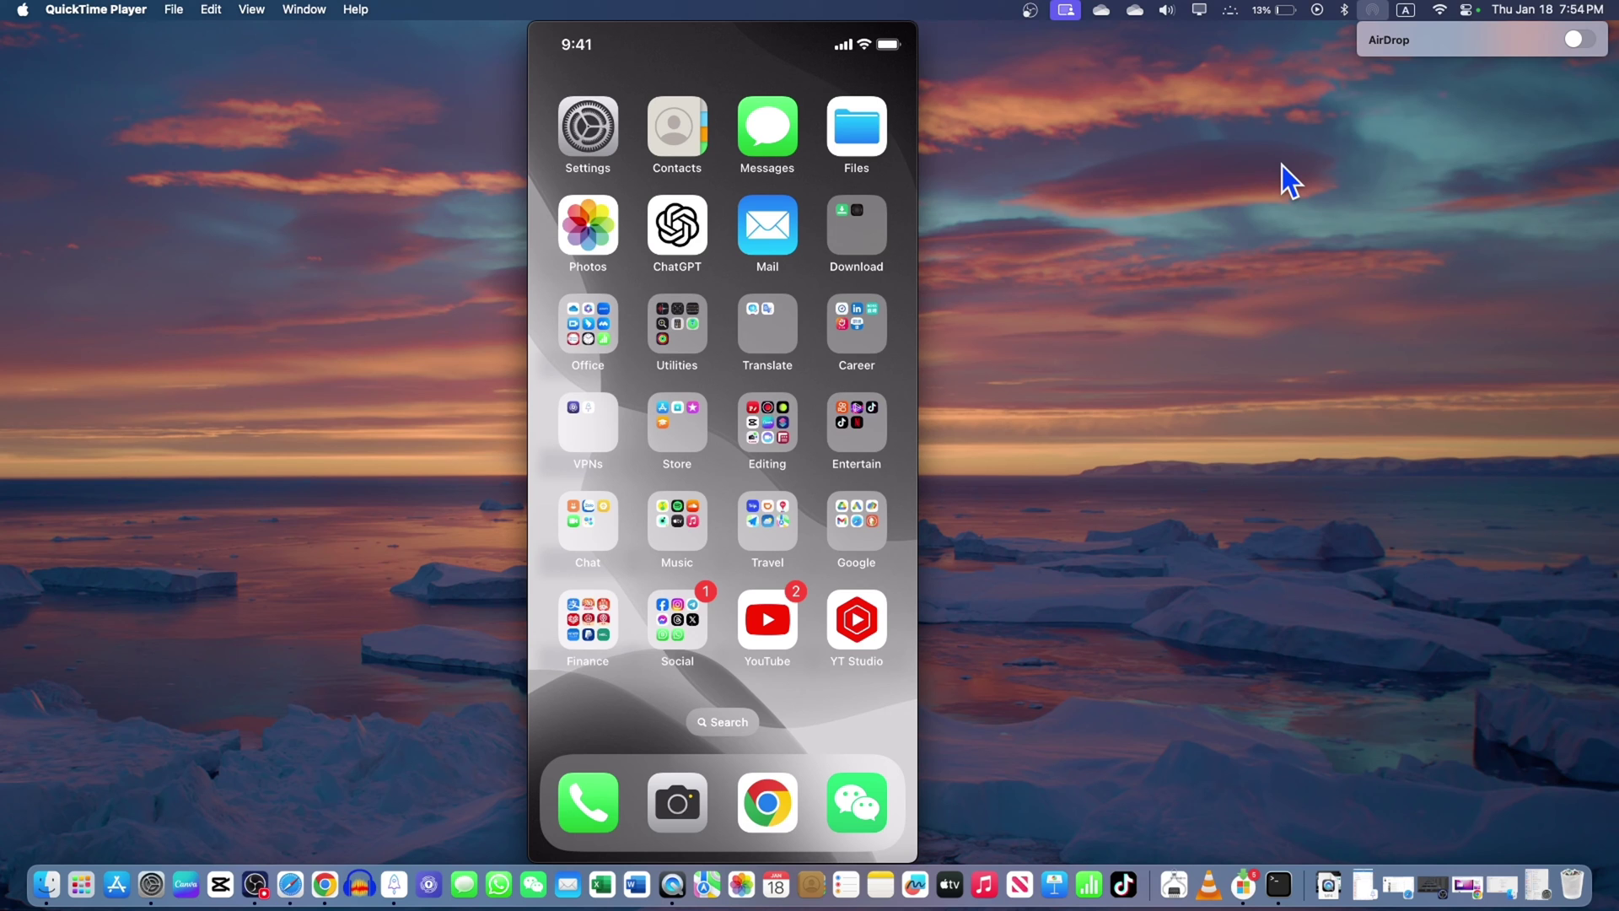